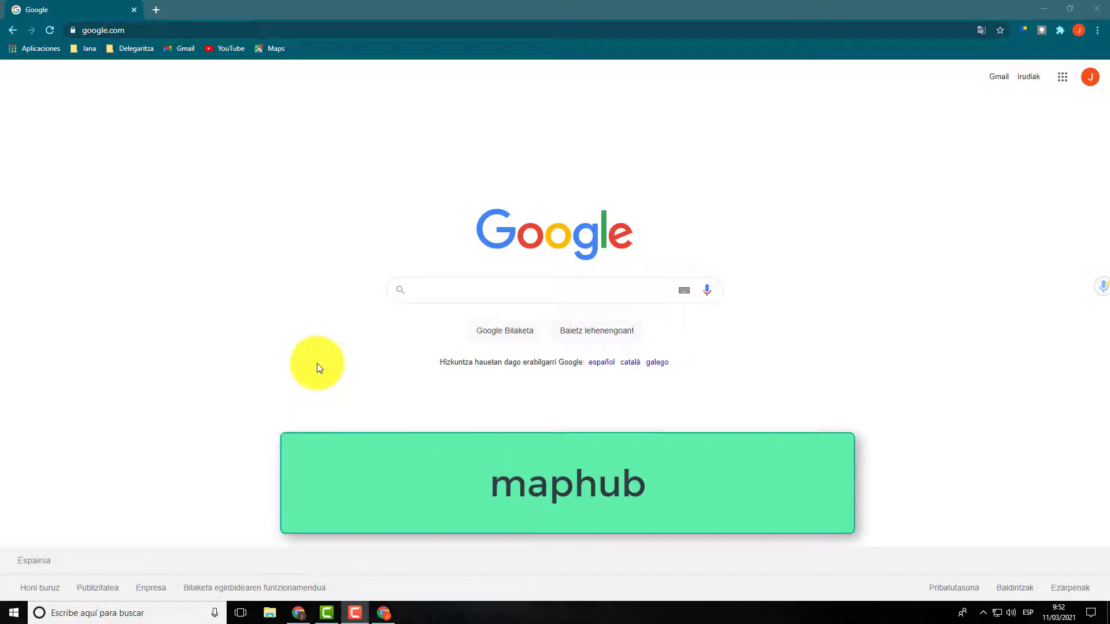
Step: Search Google for "maphub" and open the maphub.net website from the results
left_click(451, 289)
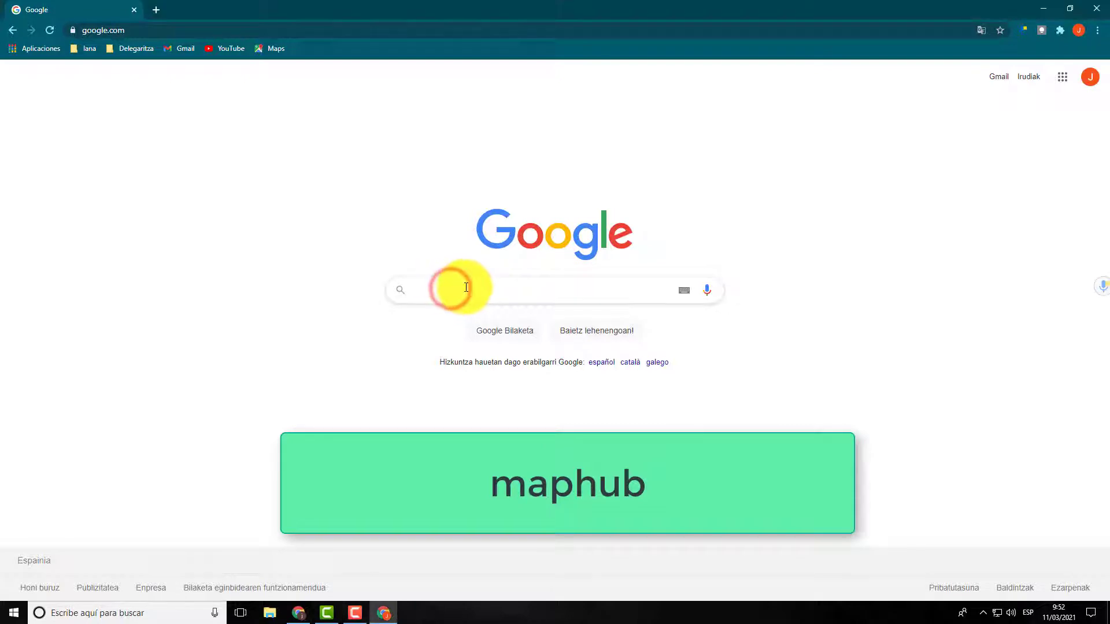
type("map")
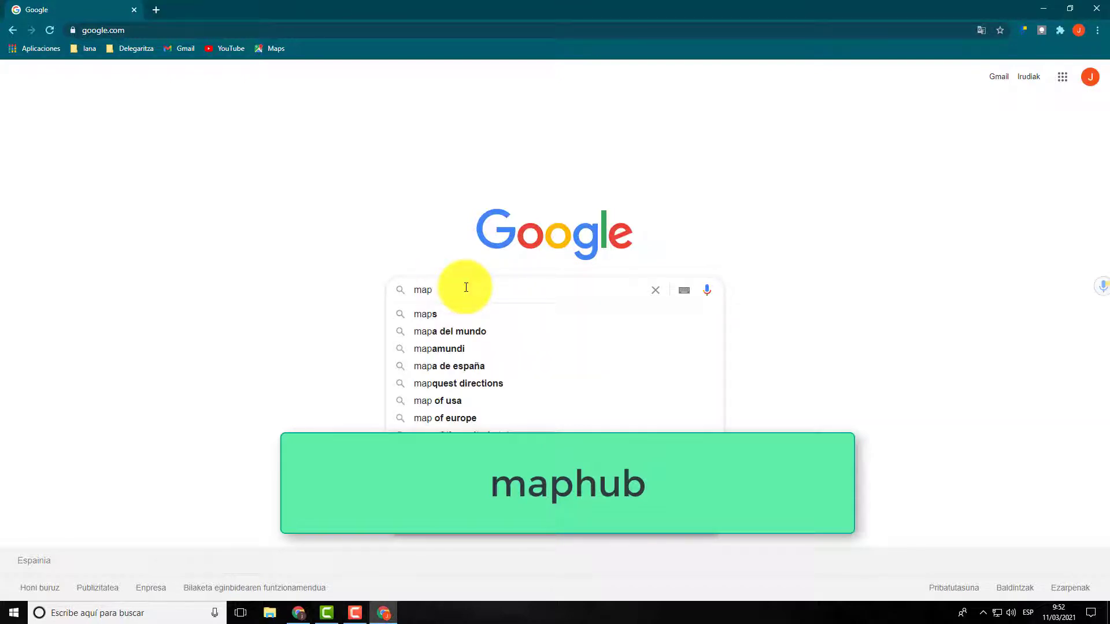
type("hub")
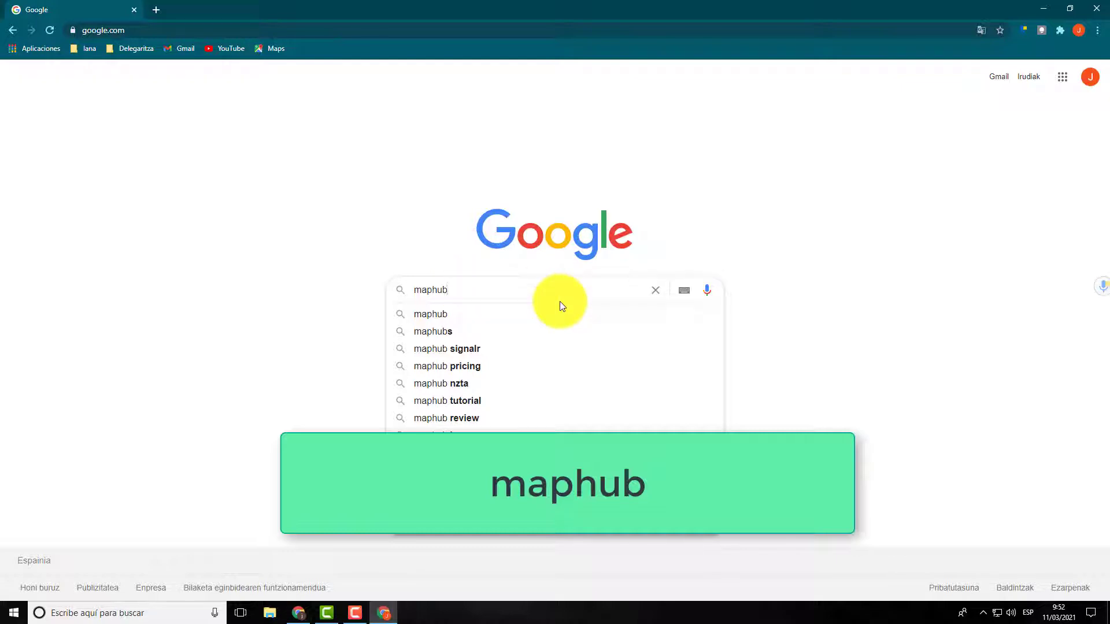
key("Return")
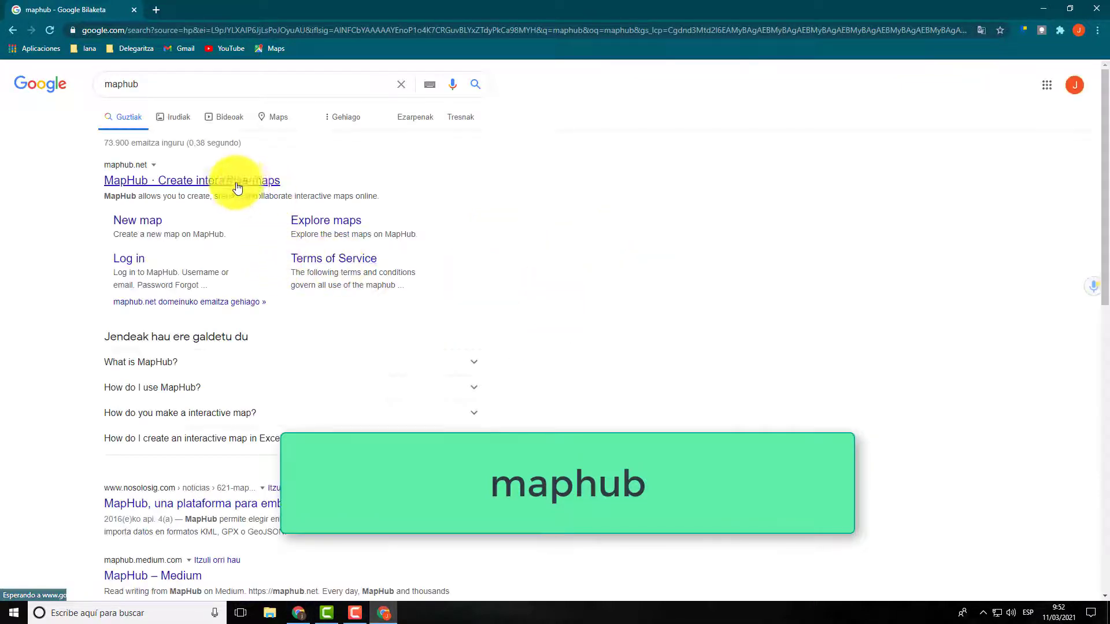
left_click(189, 184)
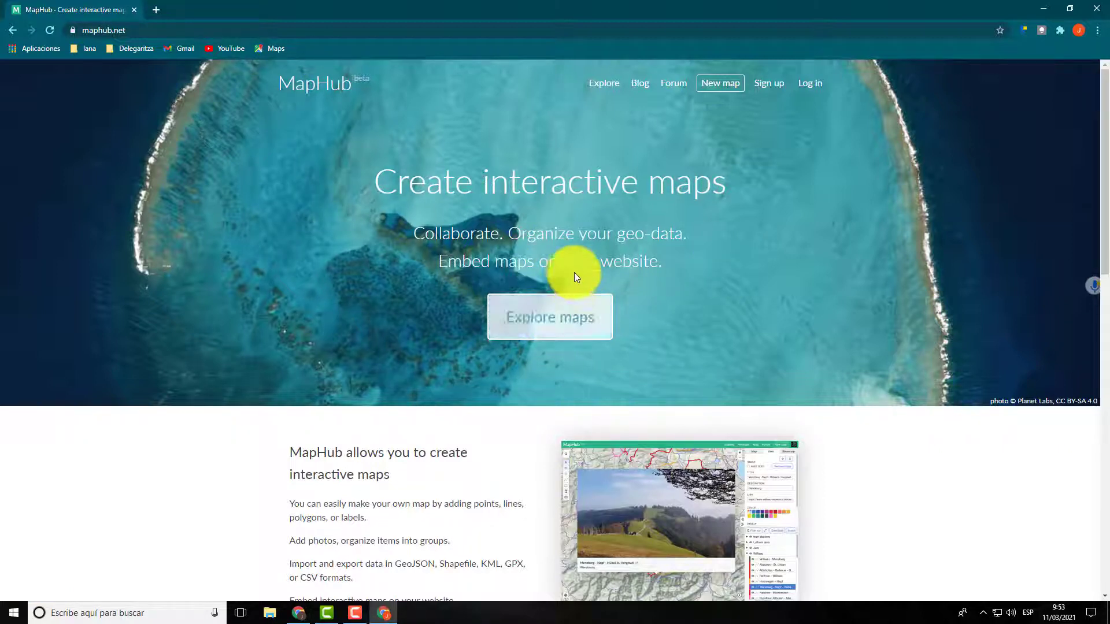
Step: Register a MapHub account with a username, e-mail address and password, and decline saving the password in the browser
left_click(771, 87)
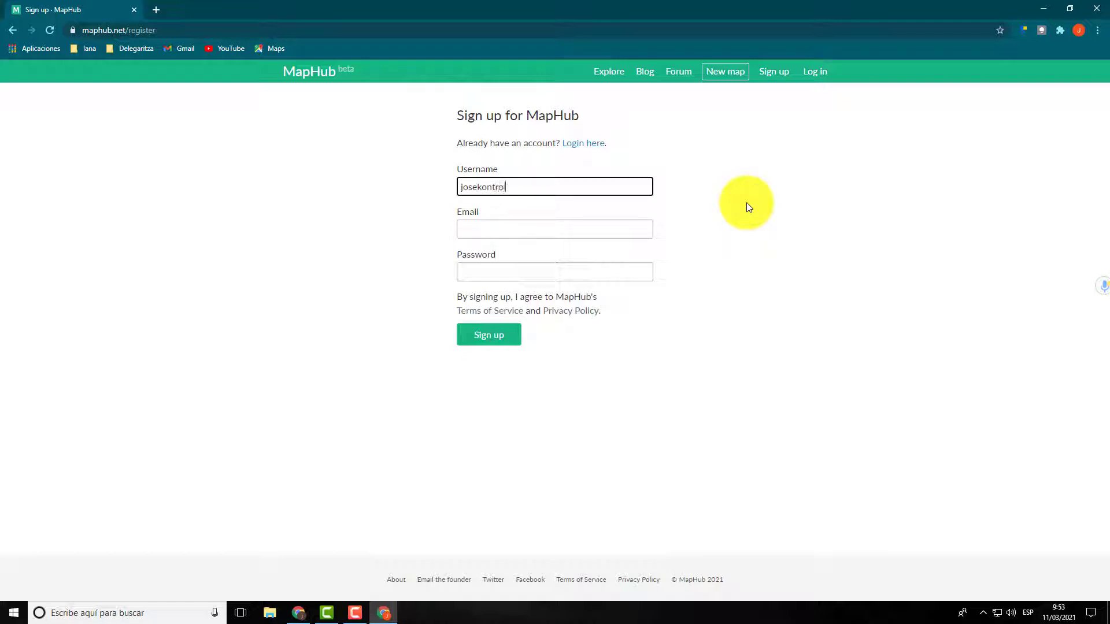
left_click(478, 228)
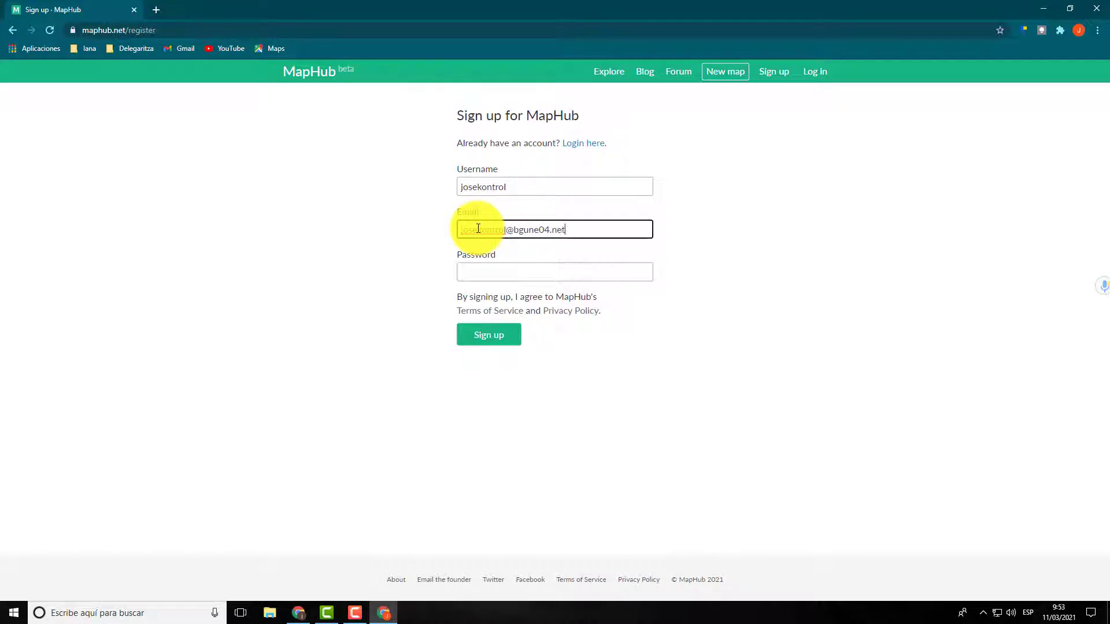
left_click(492, 270)
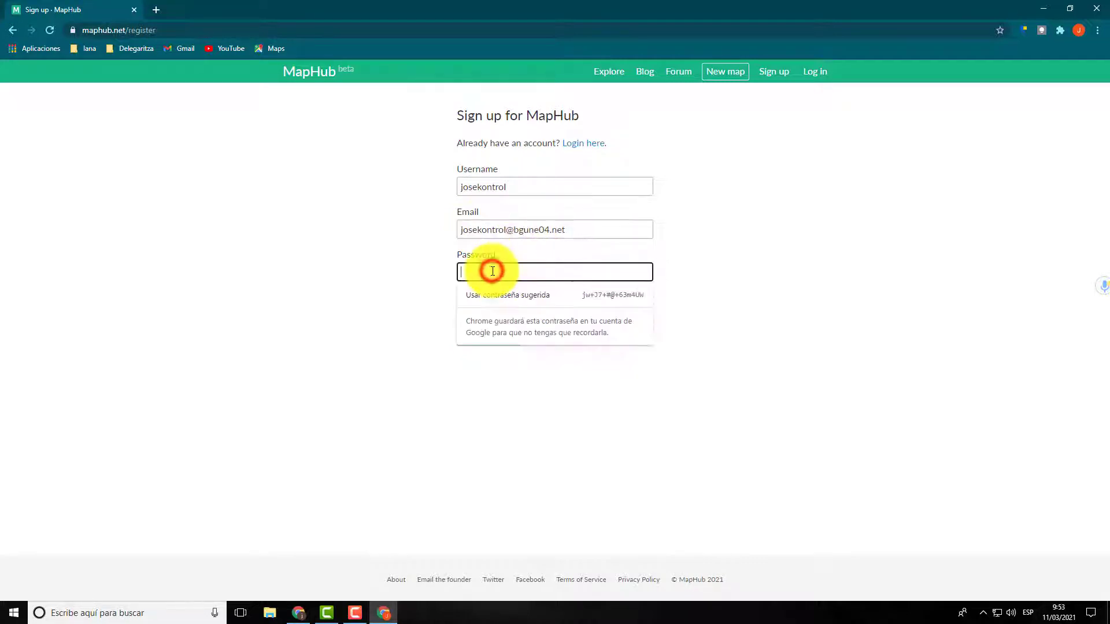
type("••••••••")
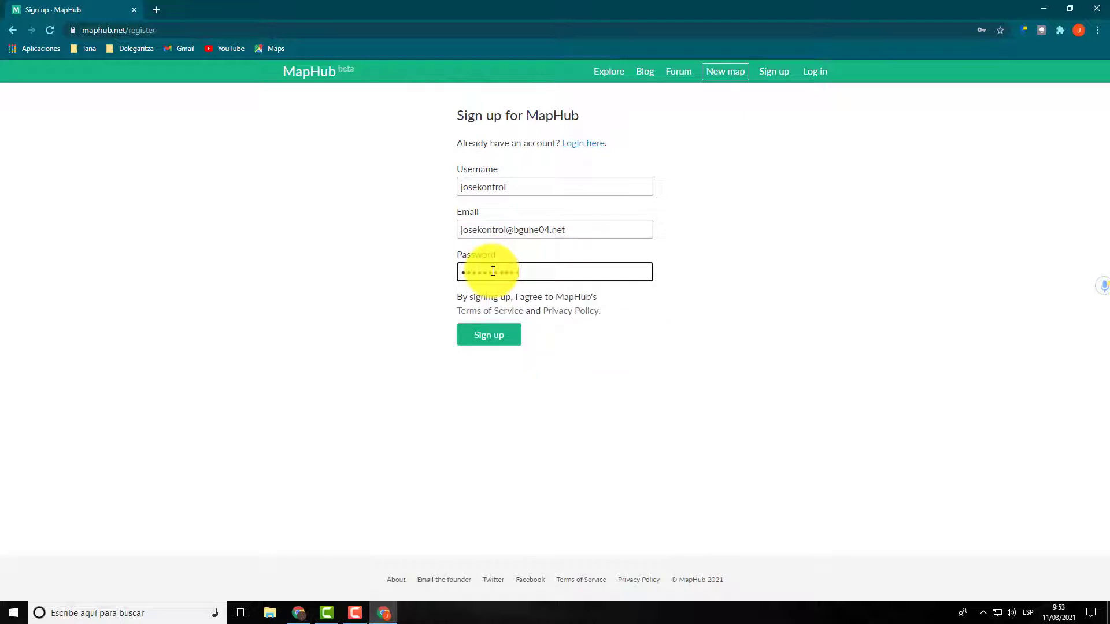
left_click(489, 337)
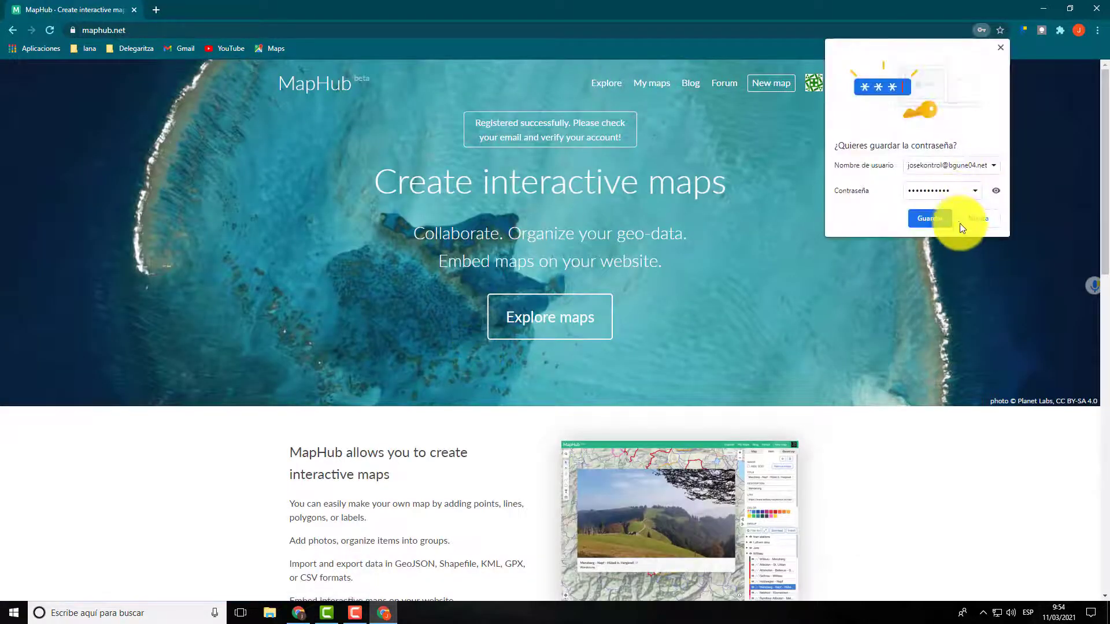
left_click(971, 223)
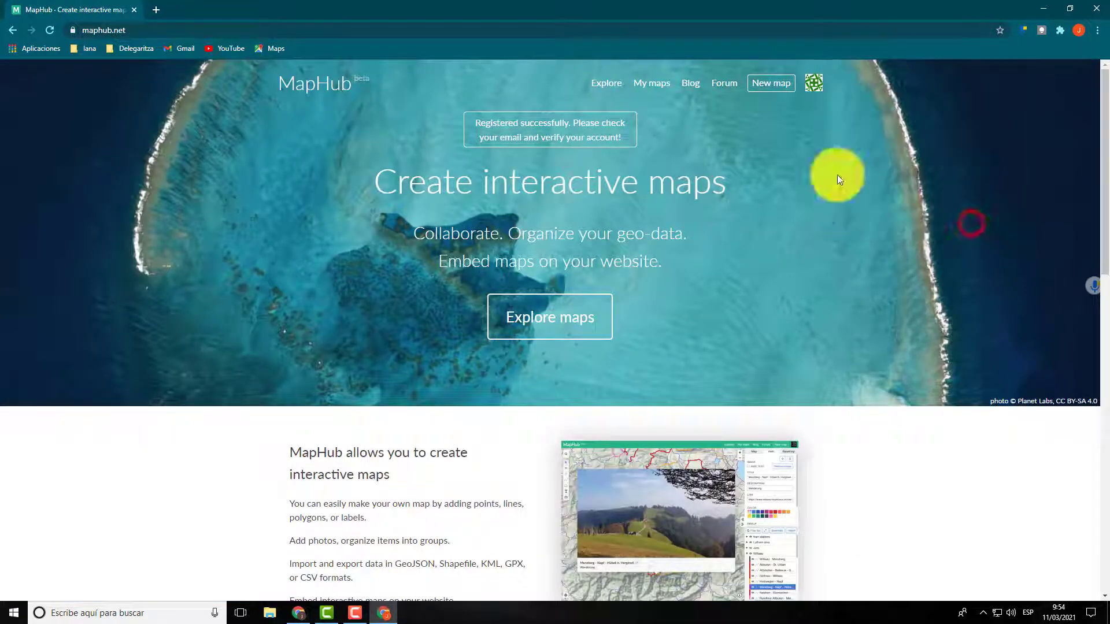
Step: Open Gmail in a new browser tab and follow the verification link in the MapHub account activation message
left_click(154, 8)
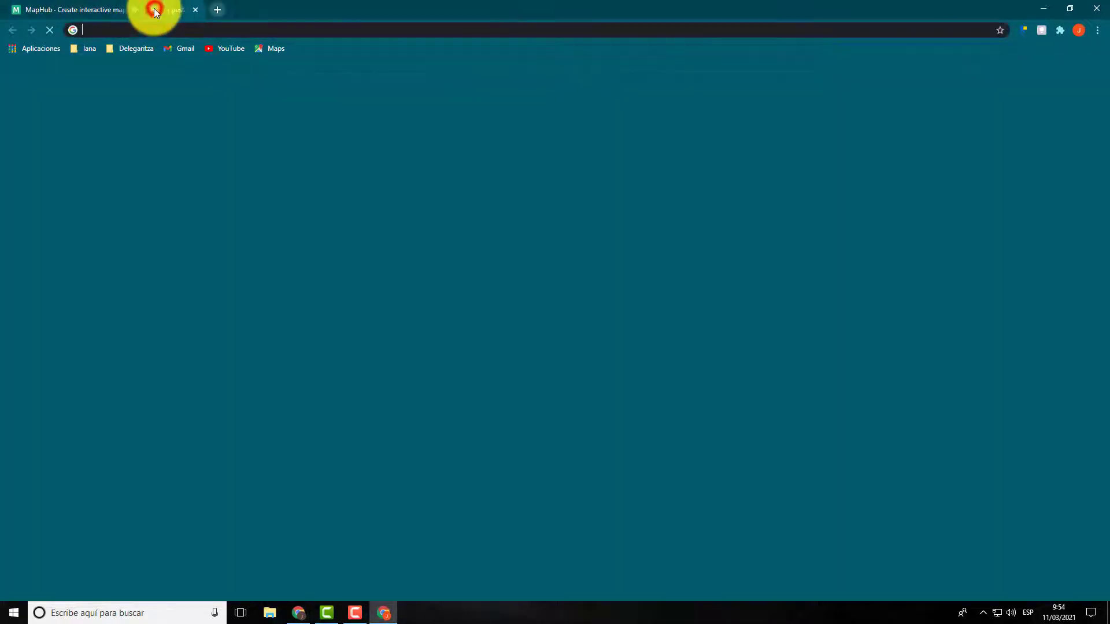
left_click(178, 50)
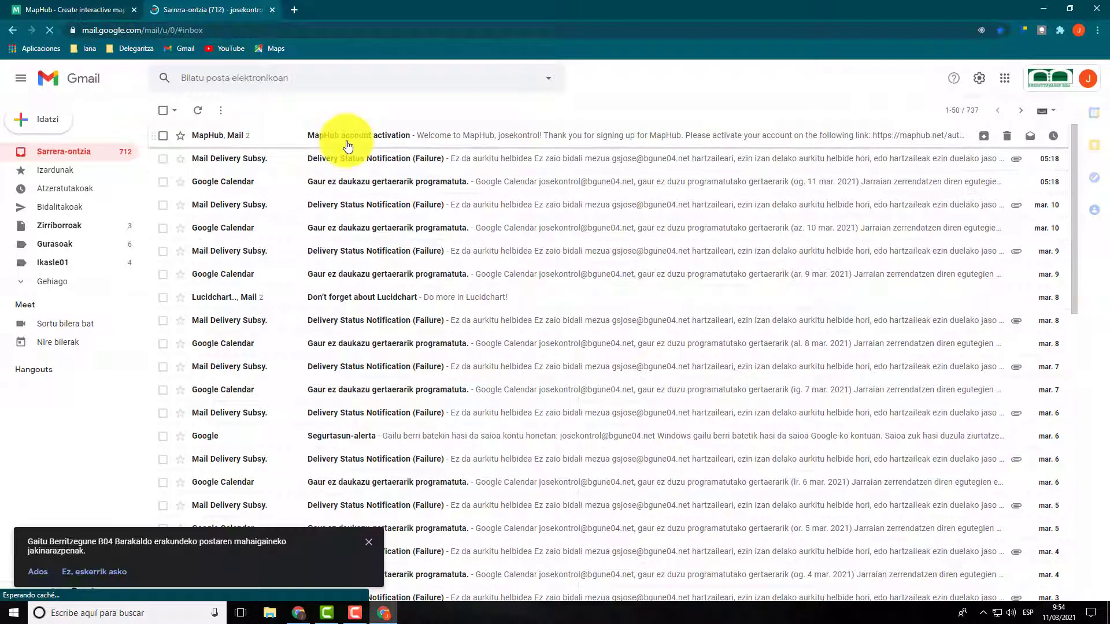
left_click(347, 135)
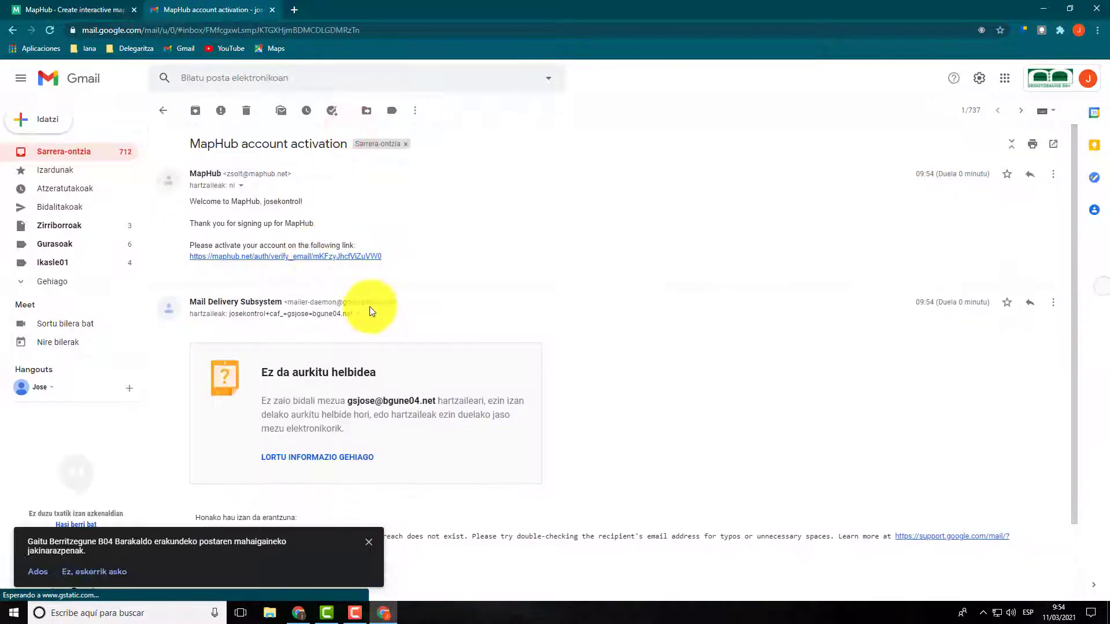
scroll(369, 306, "down", 2)
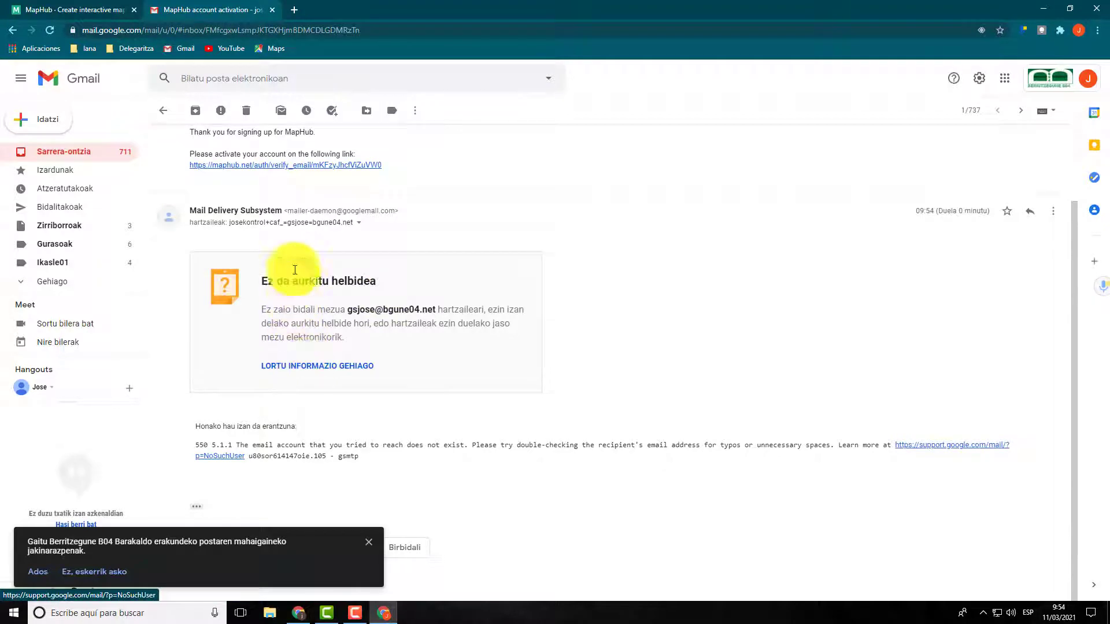
scroll(292, 218, "up", 1)
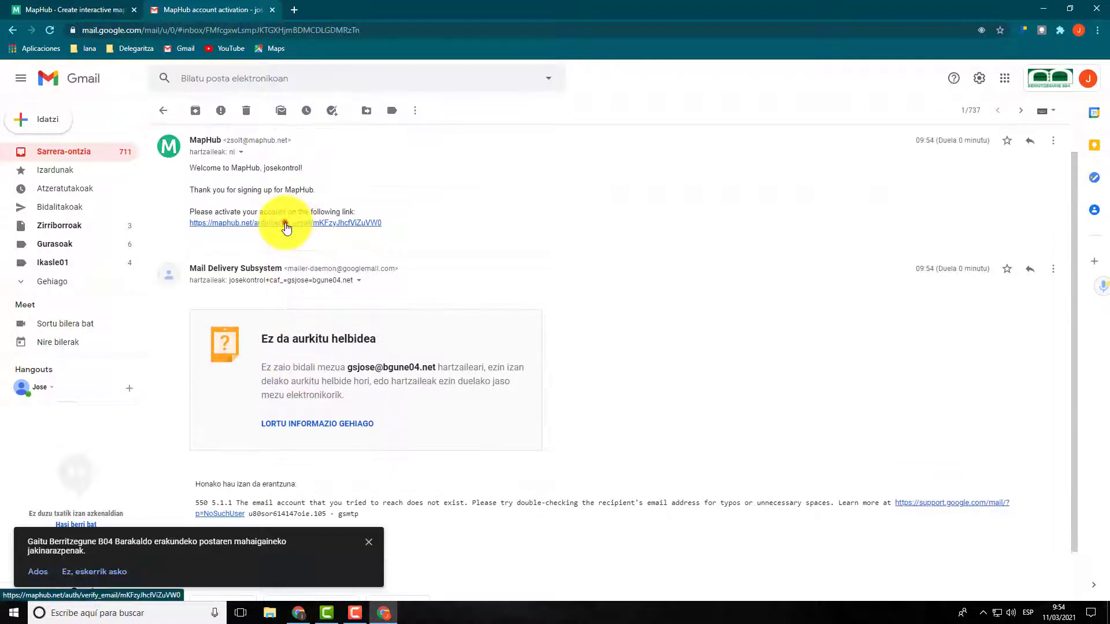
left_click(286, 224)
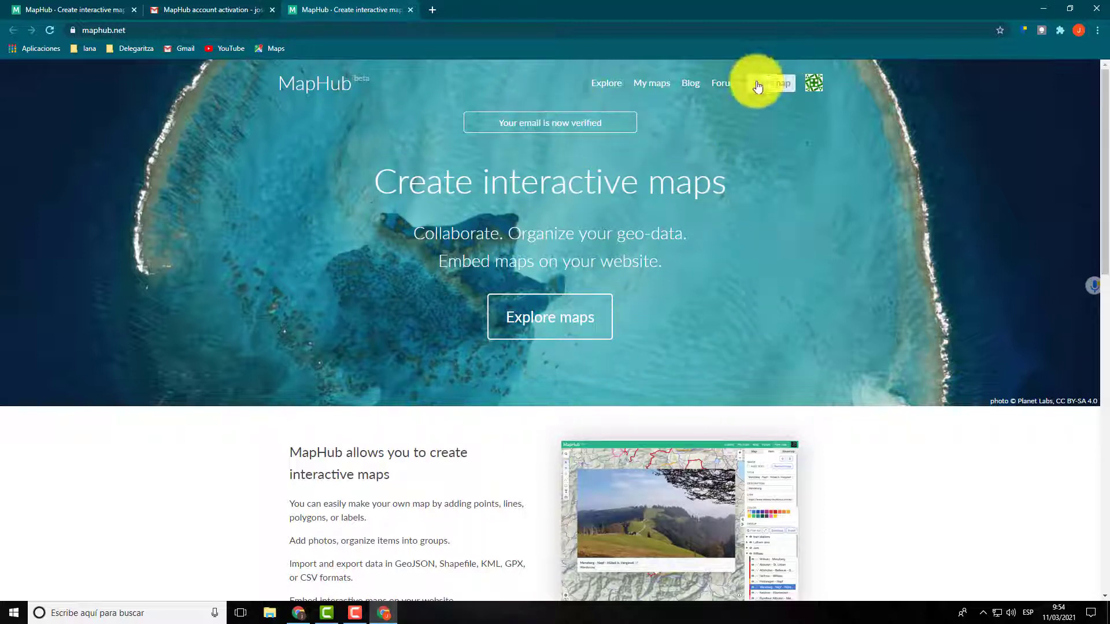
Step: Browse the featured maps on MapHub's Explore page, return to the home page and look over its introduction
left_click(544, 317)
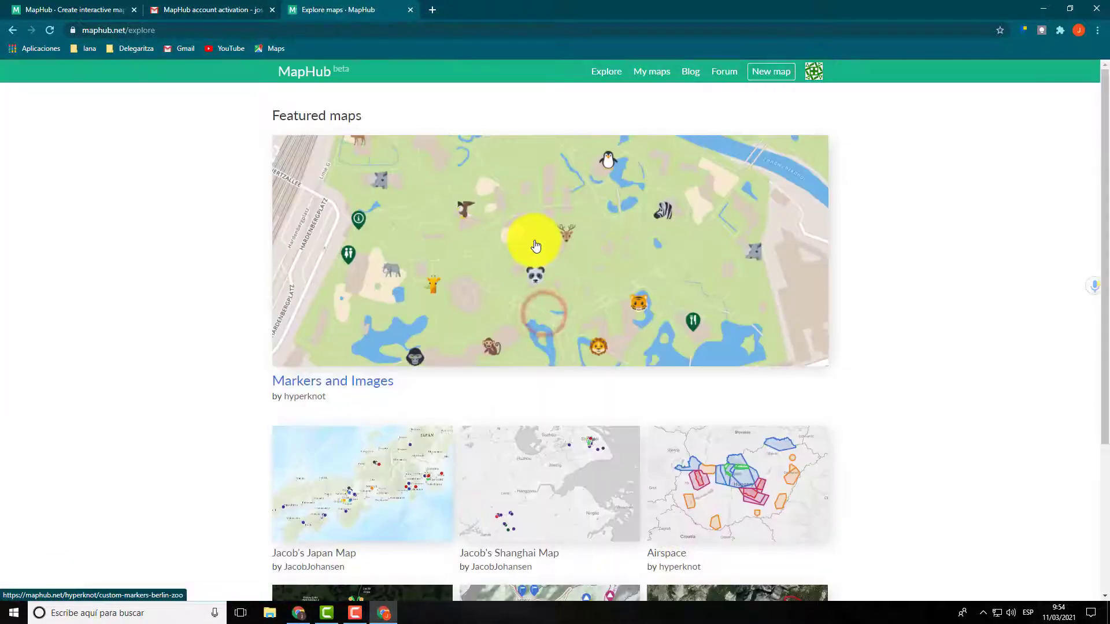
scroll(535, 252, "down", 4)
scroll(528, 304, "up", 3)
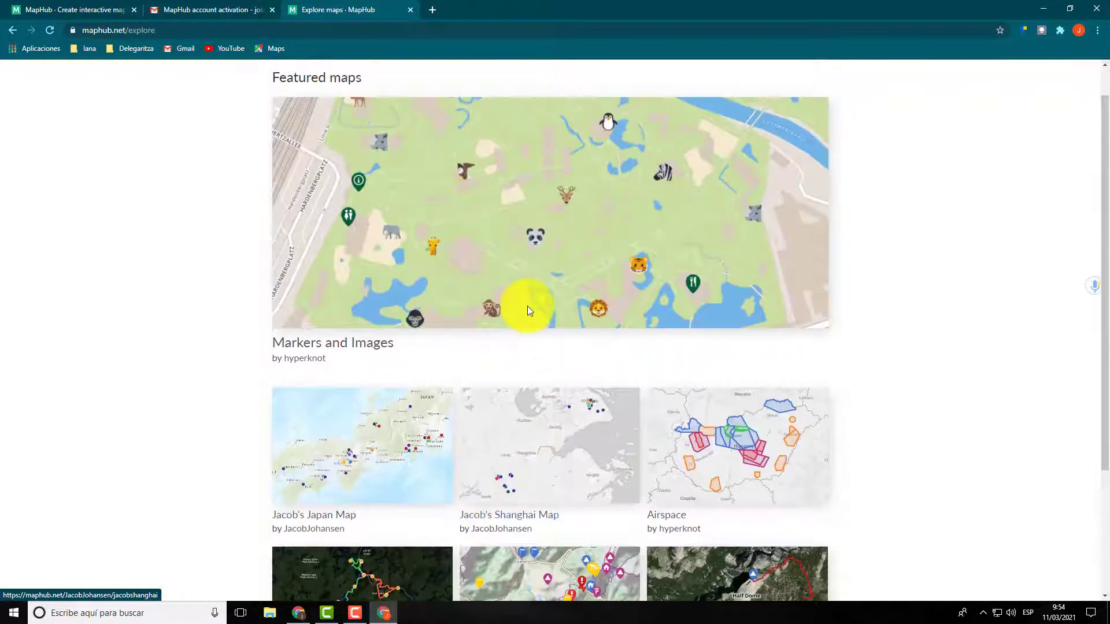
scroll(528, 311, "up", 1)
scroll(529, 309, "down", 1)
scroll(530, 307, "up", 1)
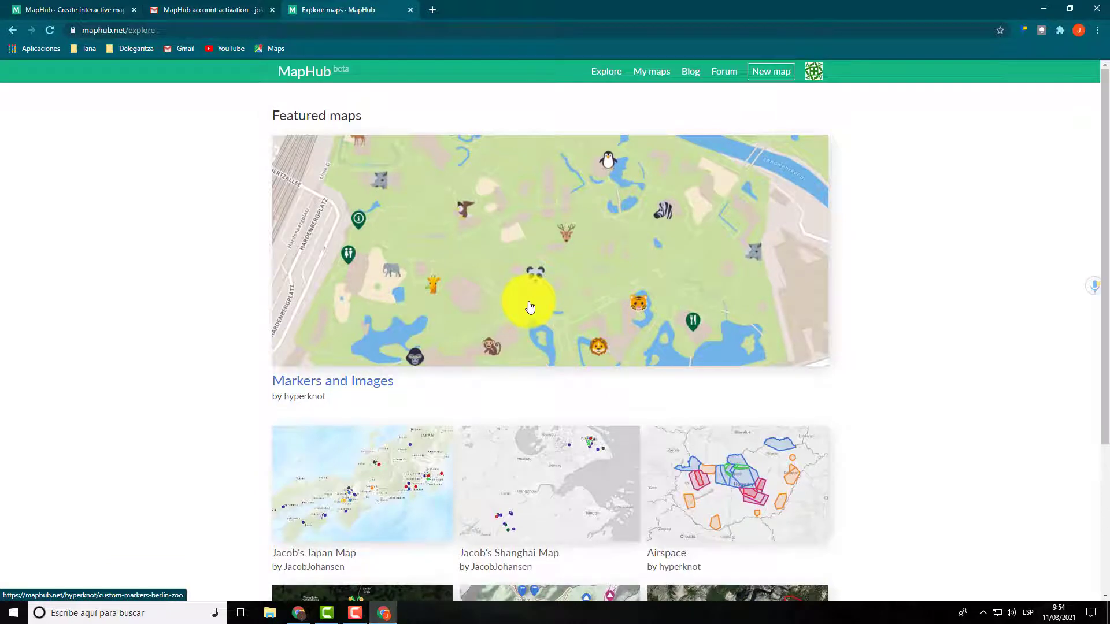
left_click(13, 29)
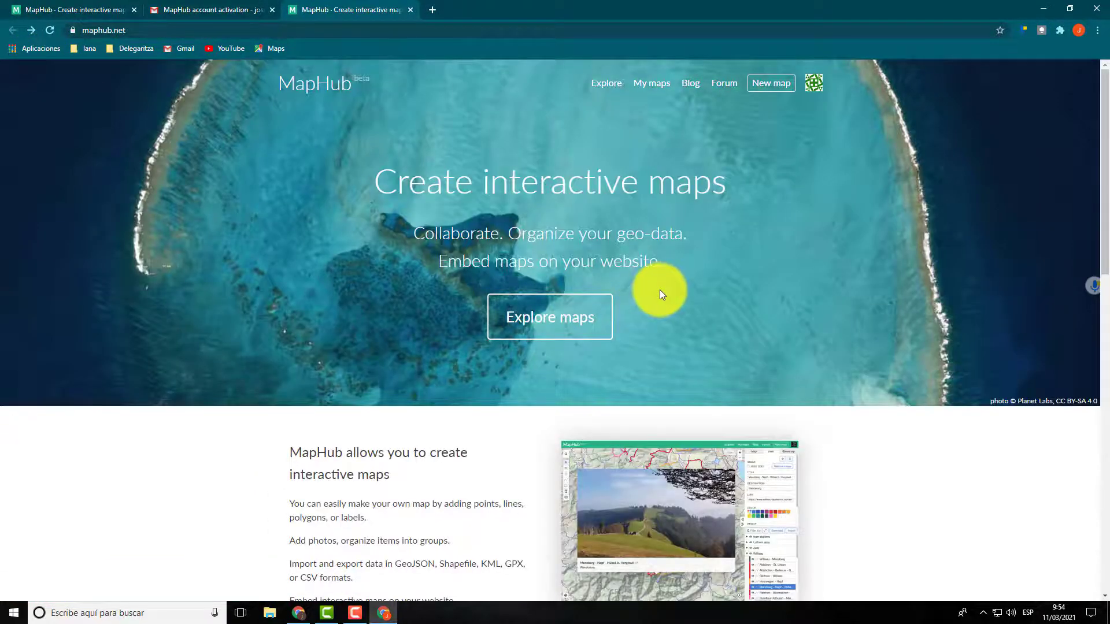
scroll(660, 292, "down", 4)
scroll(535, 335, "down", 2)
scroll(547, 328, "up", 6)
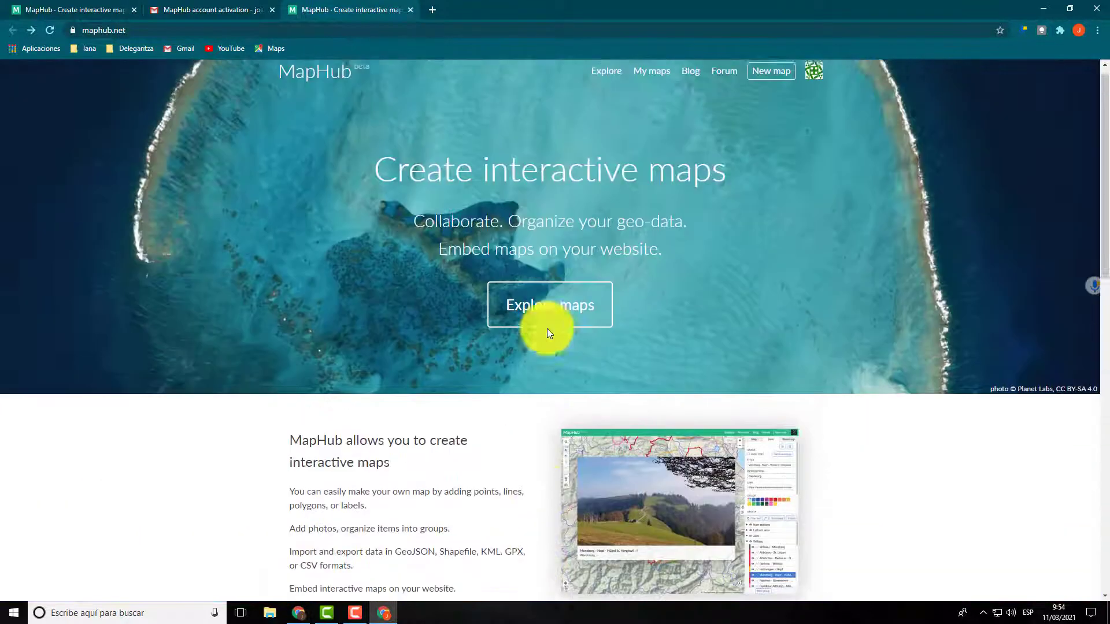
Step: View the account's own maps list and start a new map
left_click(650, 85)
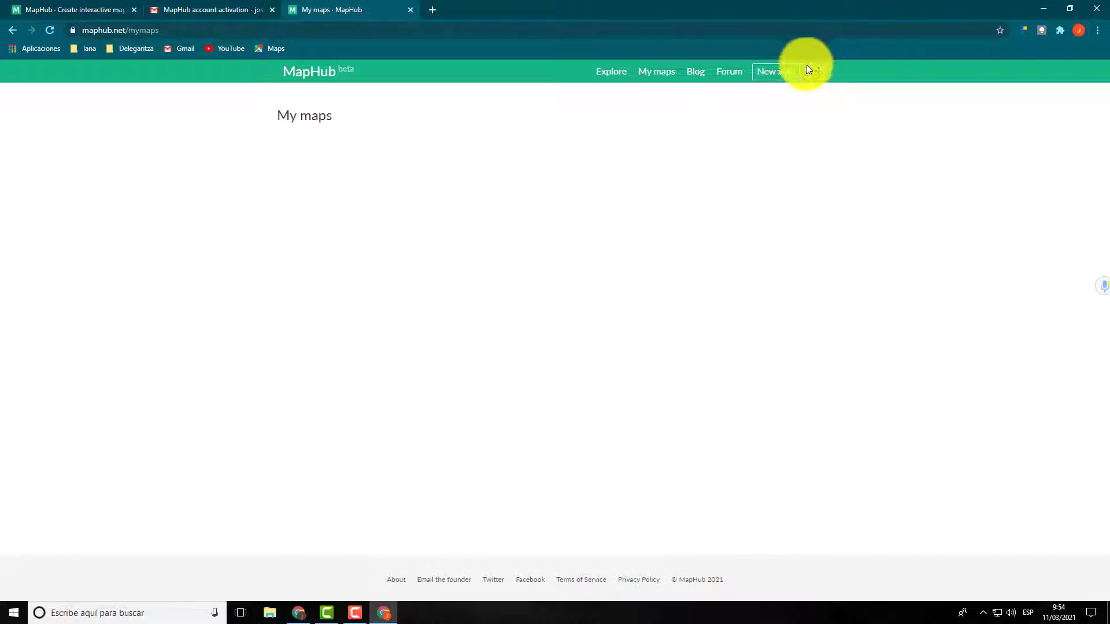
left_click(777, 75)
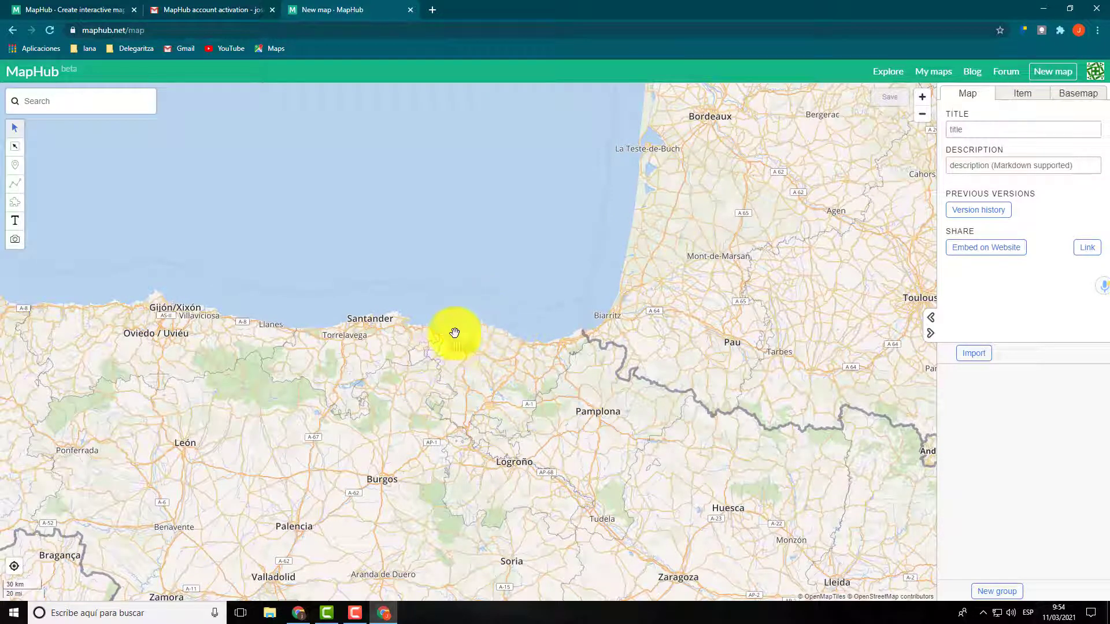
Step: Place a marker on the map in Barakaldo, just east of the San Vicente neighbourhood
mouse_move(437, 357)
left_mouse_down()
mouse_move(483, 317)
mouse_move(479, 300)
mouse_move(475, 339)
mouse_move(463, 347)
left_mouse_up()
scroll(483, 299, "up", 3)
scroll(473, 329, "up", 2)
scroll(471, 330, "up", 2)
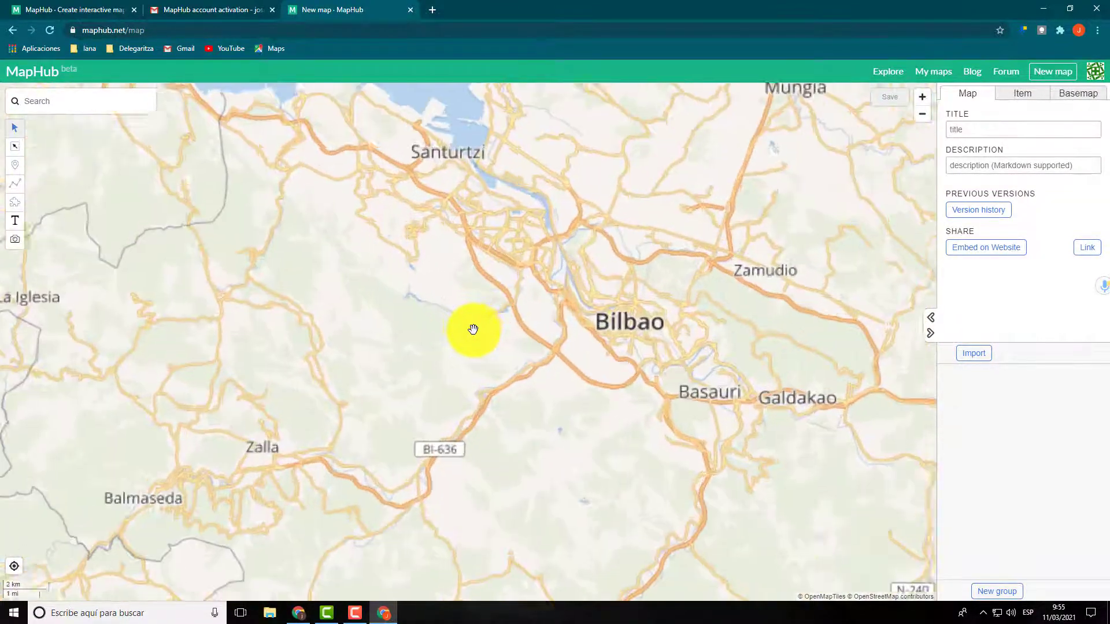
left_click_drag(491, 297, 457, 387)
scroll(504, 320, "up", 4)
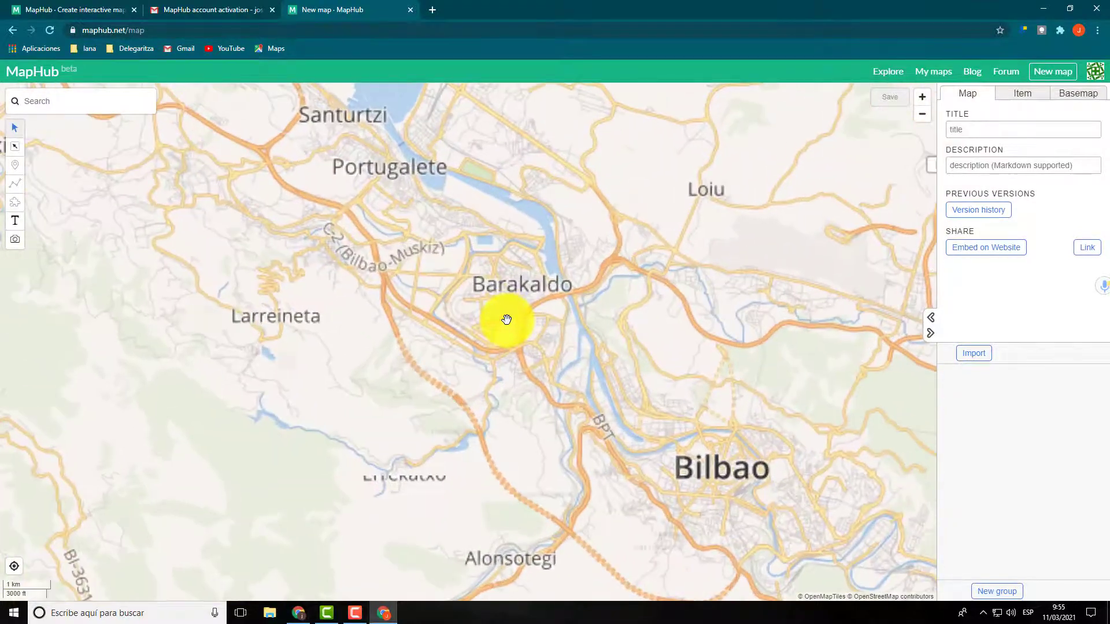
left_click_drag(497, 324, 469, 354)
scroll(514, 330, "up", 2)
scroll(489, 341, "up", 2)
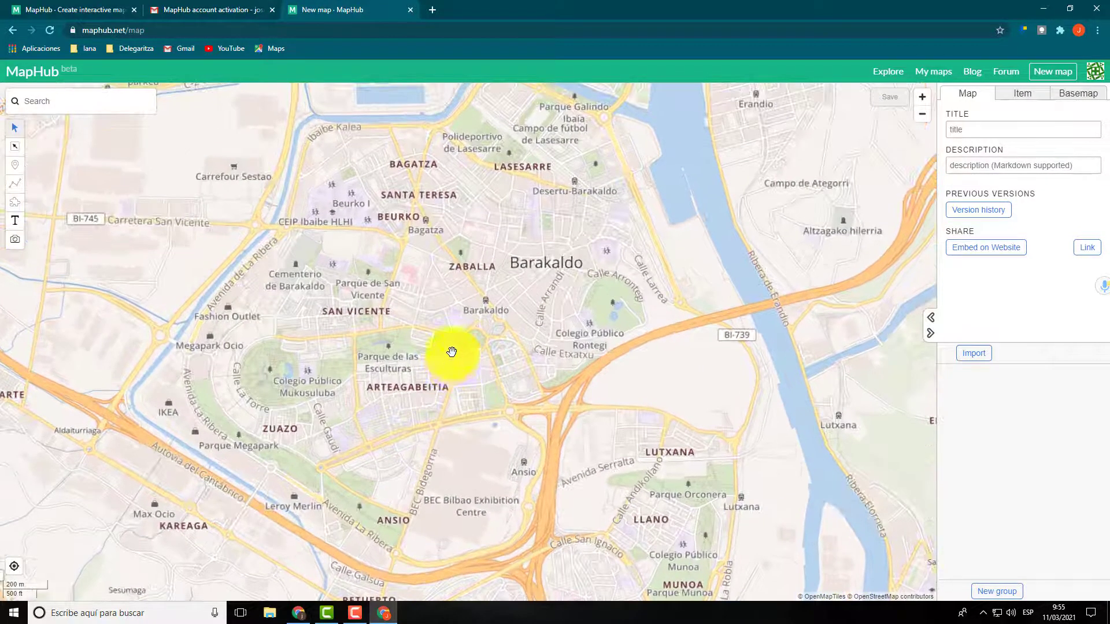
double_click(451, 362)
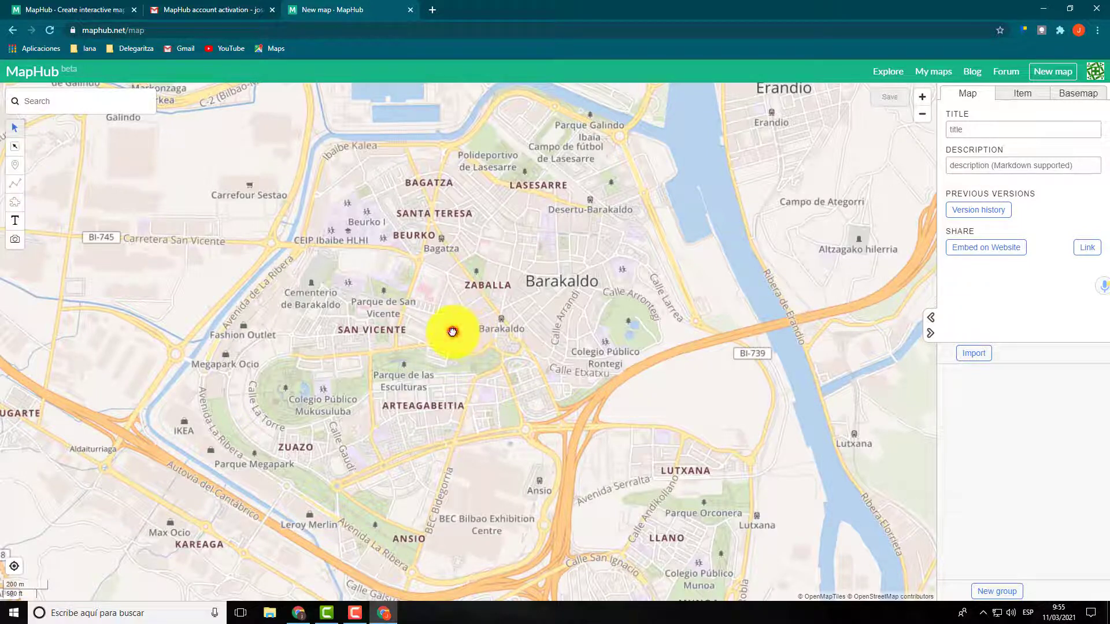
left_click(12, 166)
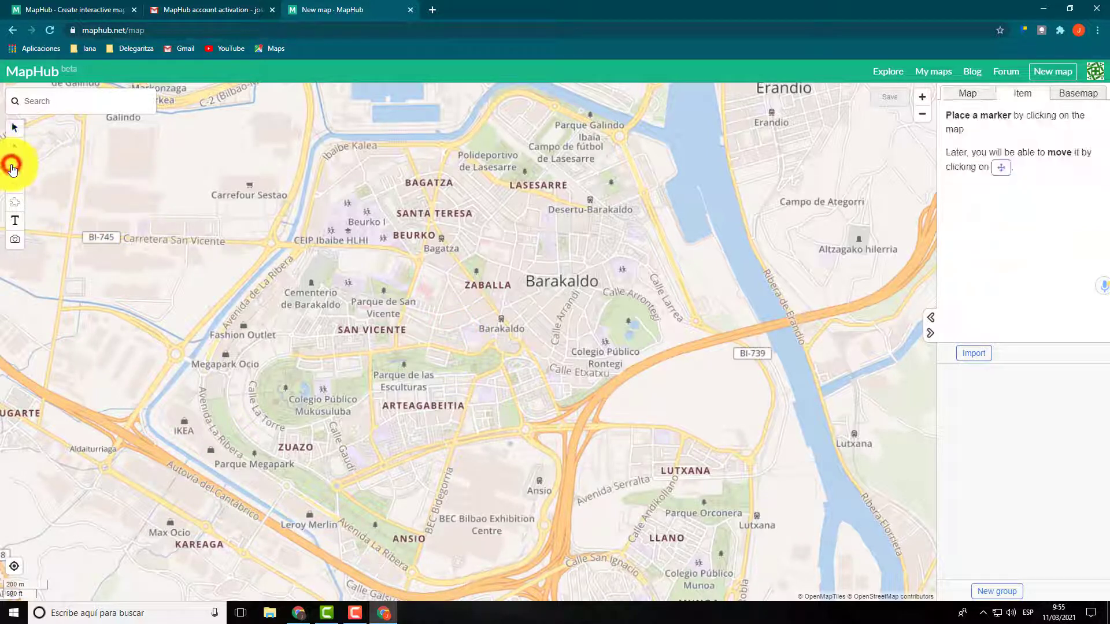
left_click(438, 320)
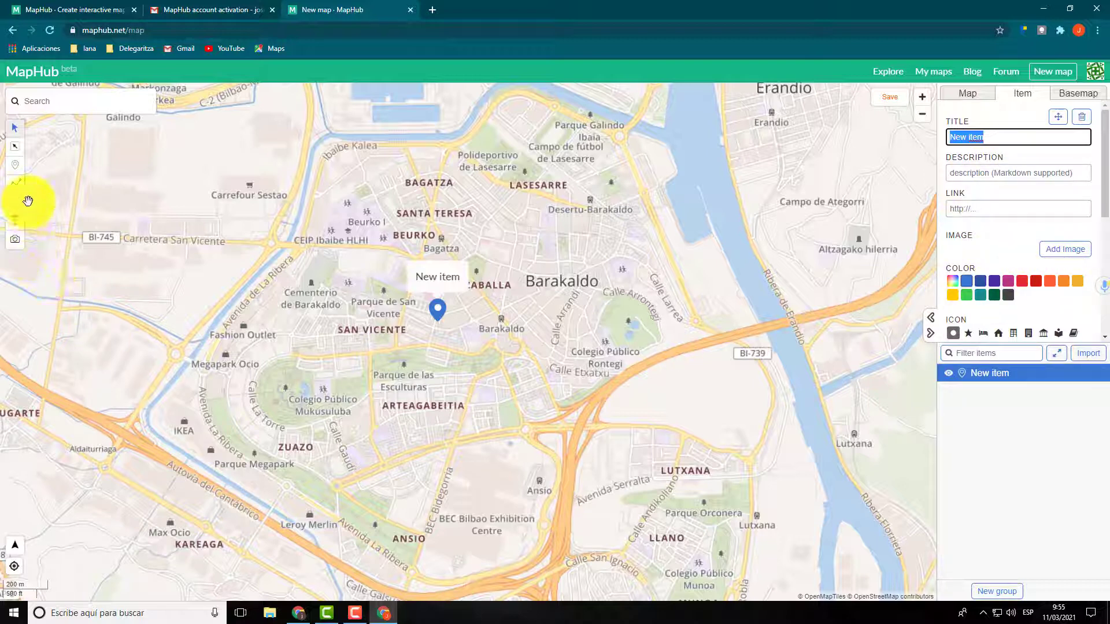
Step: Draw a multi-point line across Barakaldo from north of Colegio Público Mukusuluba, past San Vicente and Bagatza, to Parque Trueba
left_click(16, 185)
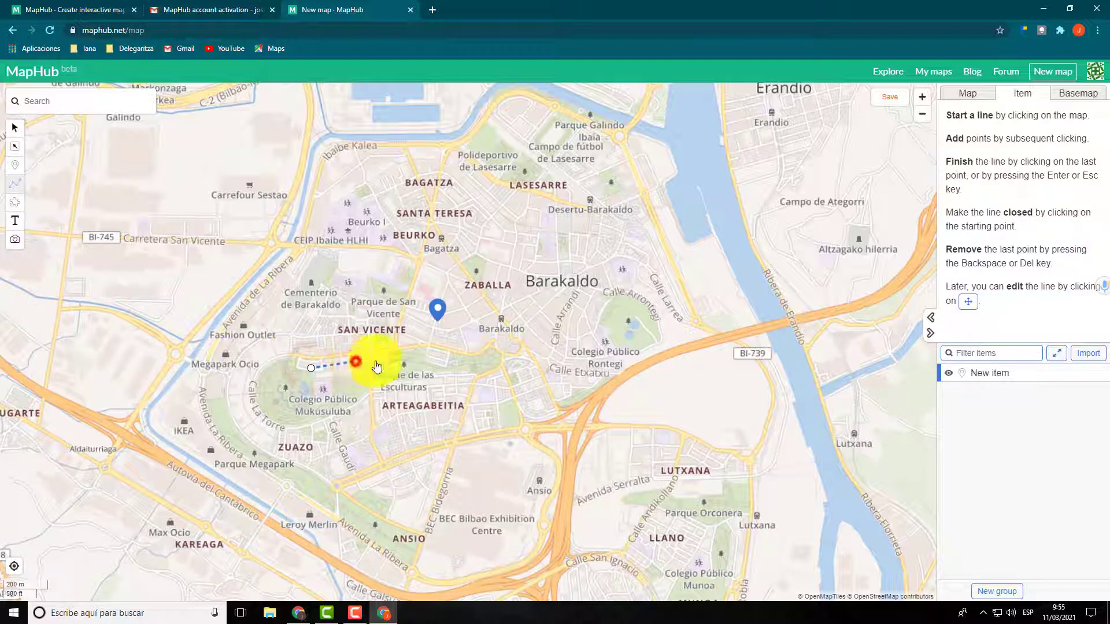
left_click(400, 345)
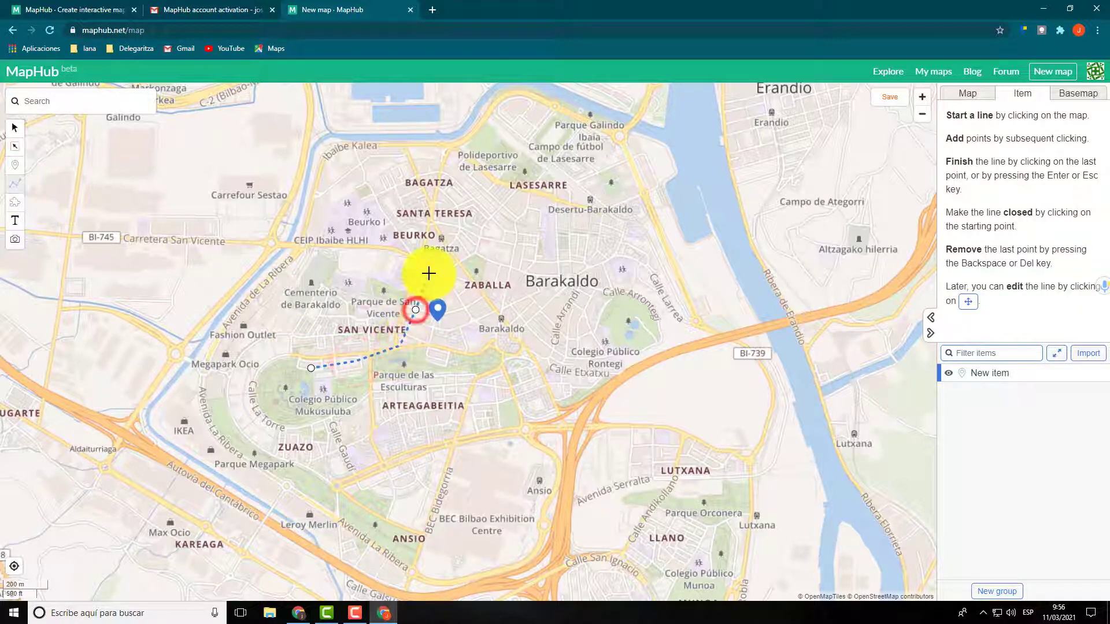
left_click(440, 237)
left_click(479, 229)
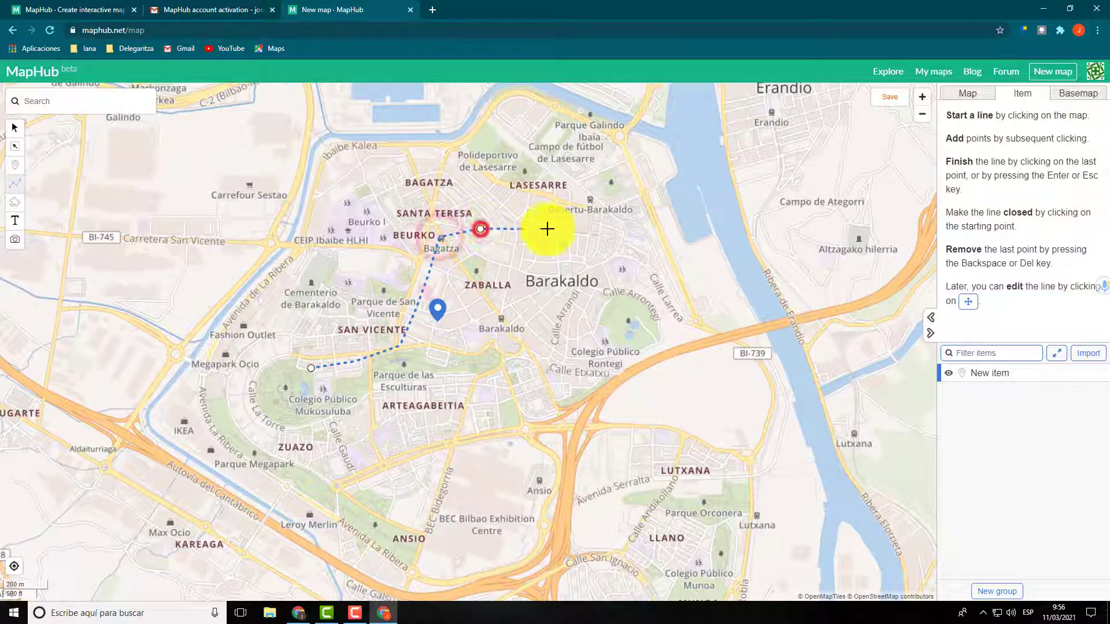
double_click(552, 231)
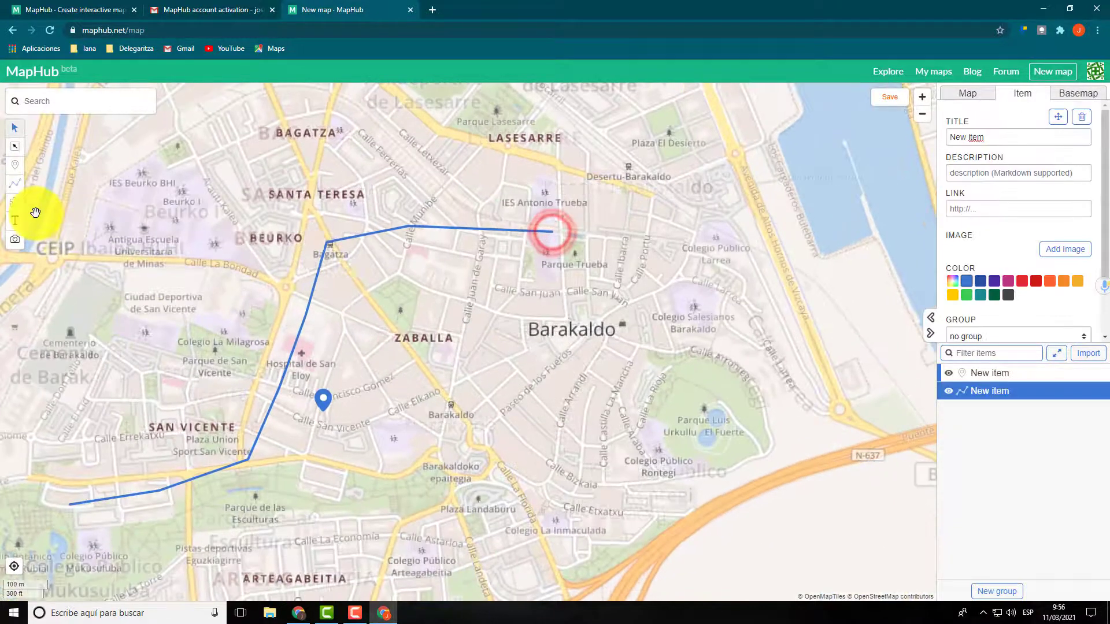
scroll(433, 325, "down", 5)
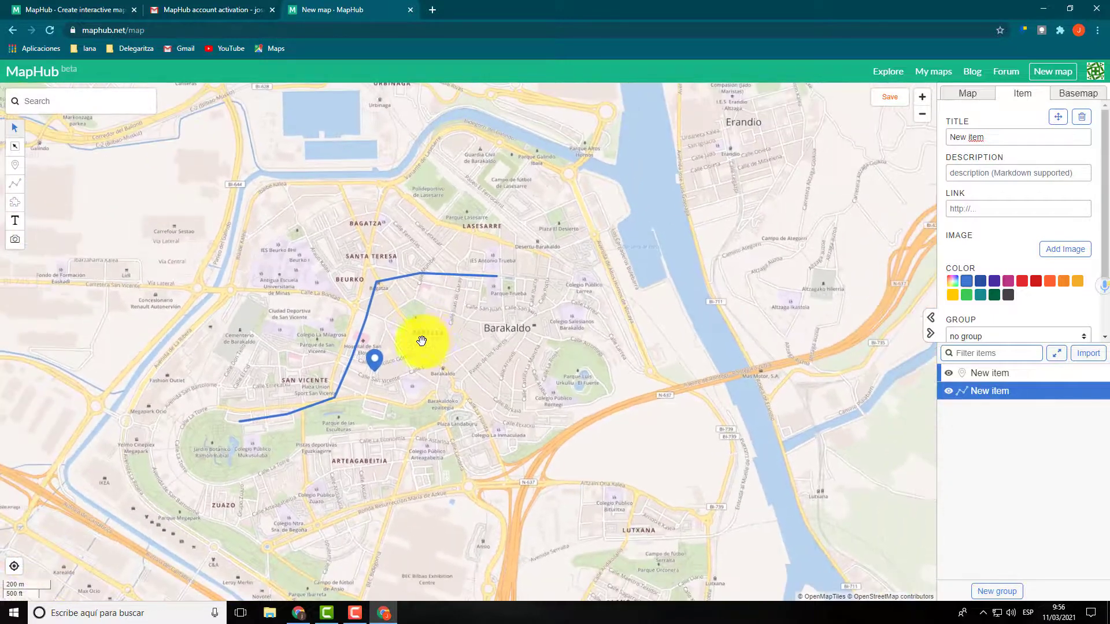
Step: Draw a four-cornered polygon just south of the Barakaldo centre label, reaching east to Parque Luis Urkullu - El Fuerte
mouse_move(421, 341)
left_mouse_down()
mouse_move(466, 309)
mouse_move(473, 323)
left_mouse_up()
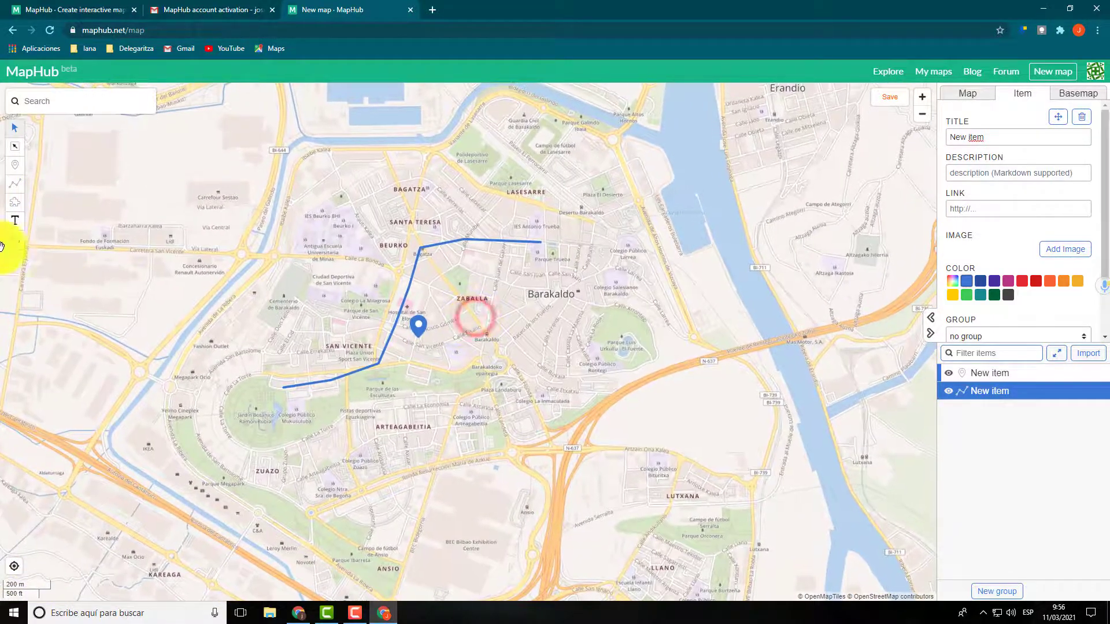
left_click(15, 204)
left_click(513, 314)
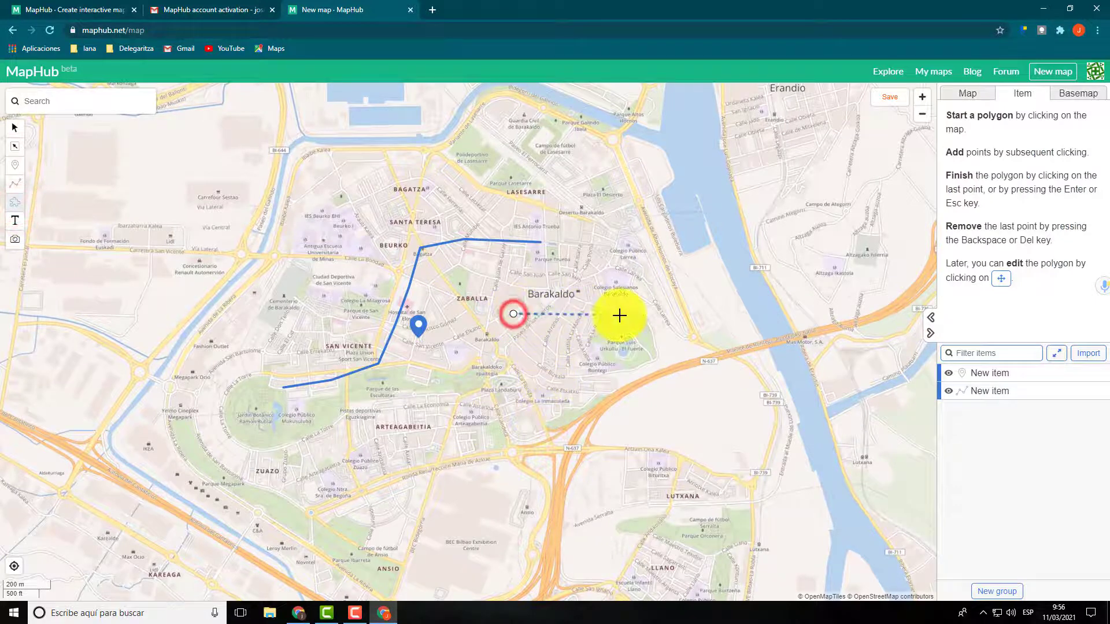
left_click(620, 315)
left_click(618, 375)
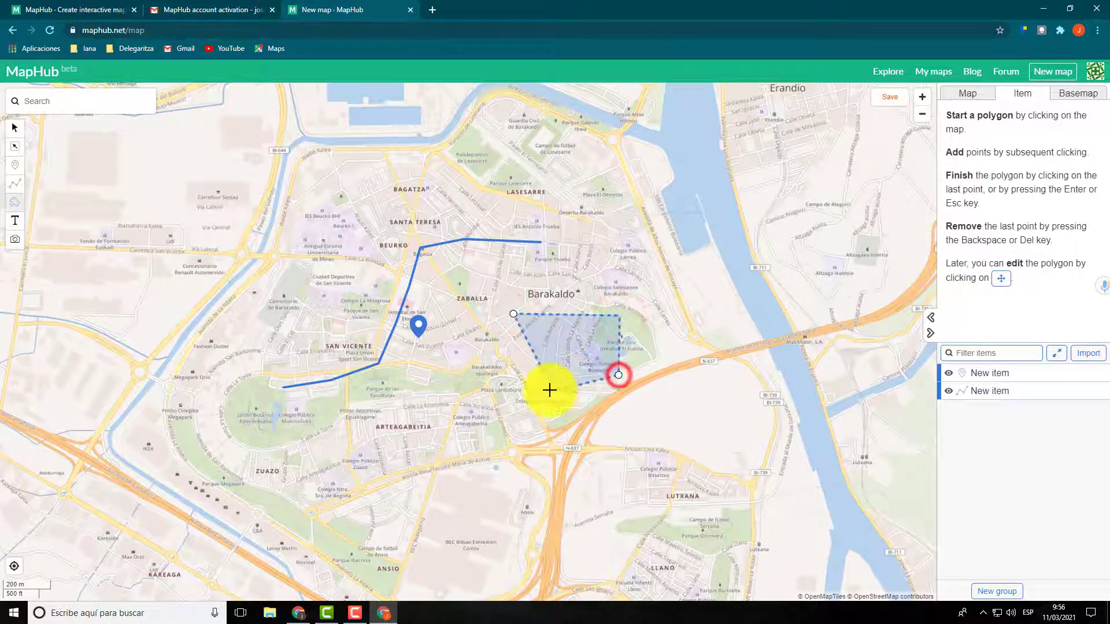
double_click(513, 374)
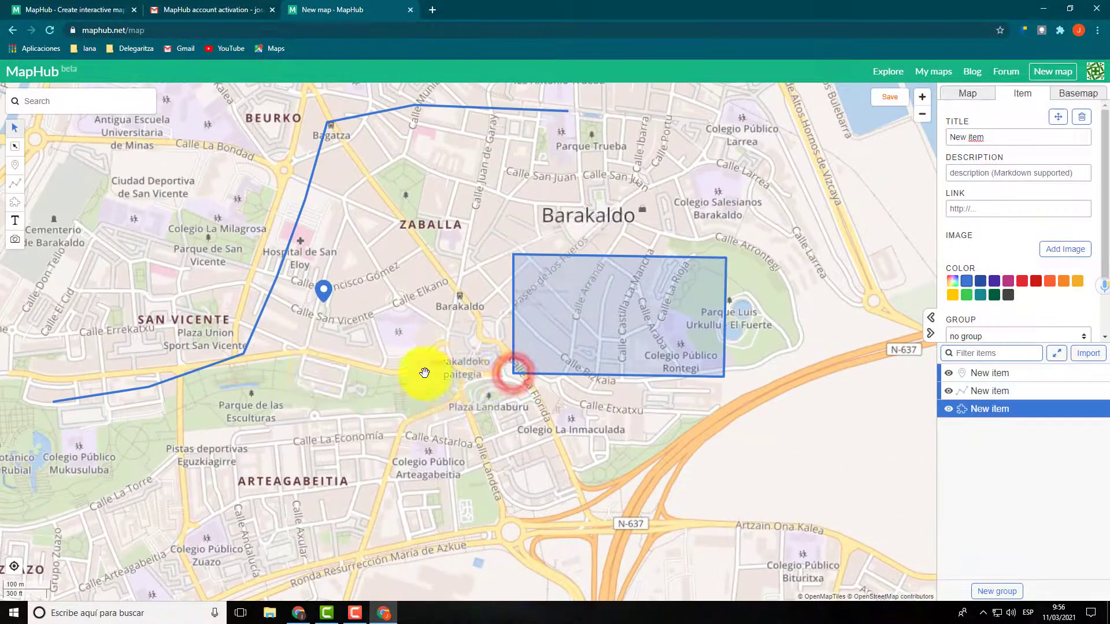
Step: Place a text label on the map beside the river, east of Desertu-Barakaldo
scroll(371, 341, "down", 3)
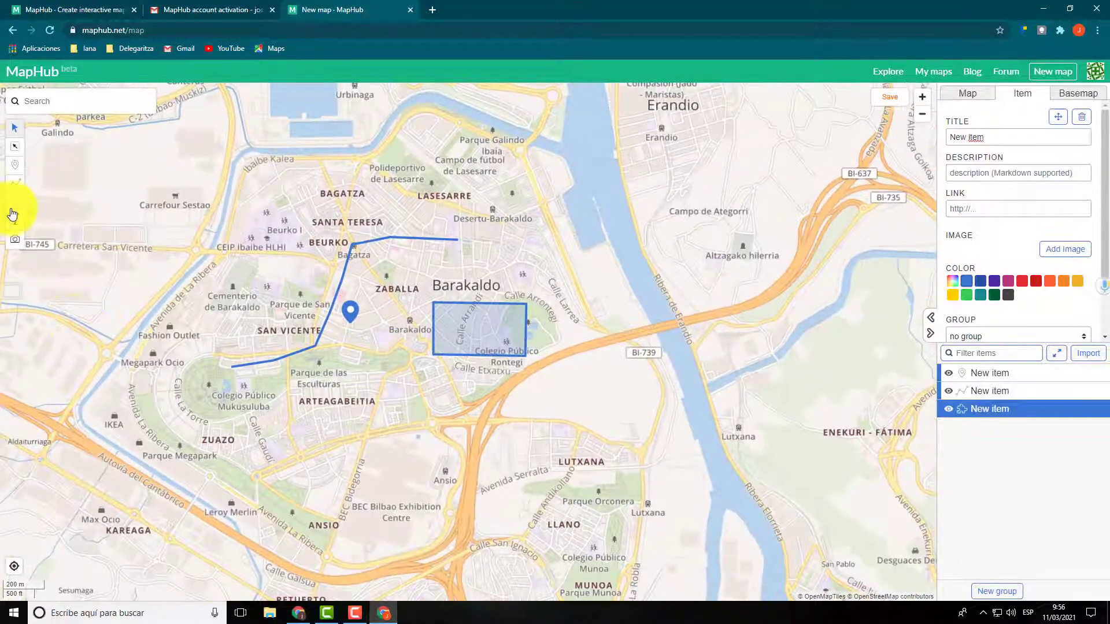
left_click(15, 220)
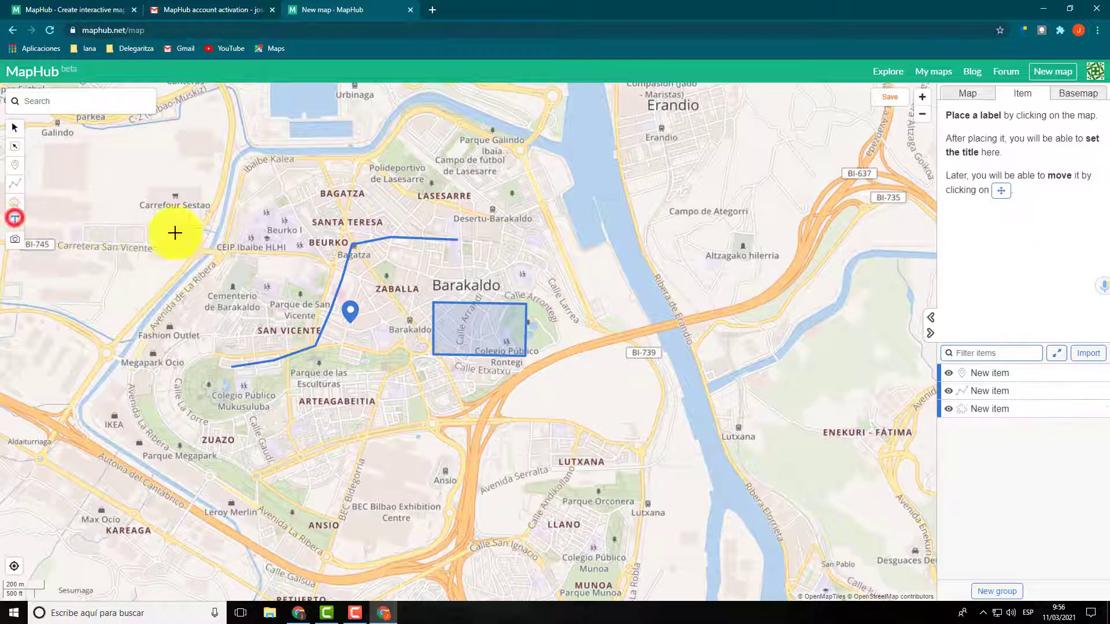
left_click(578, 233)
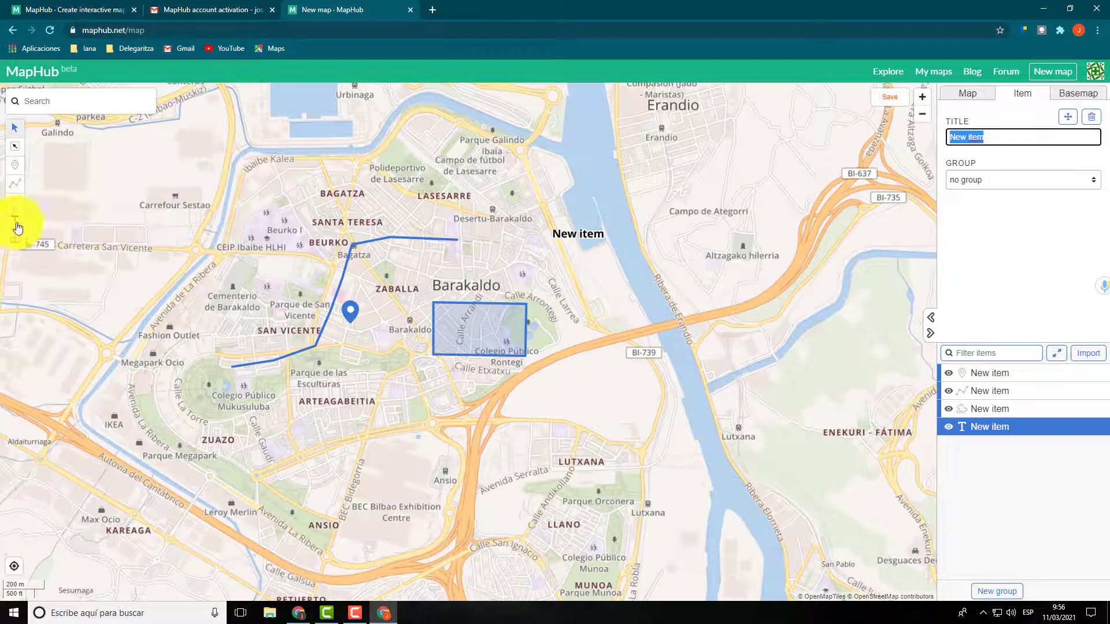
Step: Upload the image descarga.jpg from the desktop and place it on the map at Arteagabeitia
left_click(15, 240)
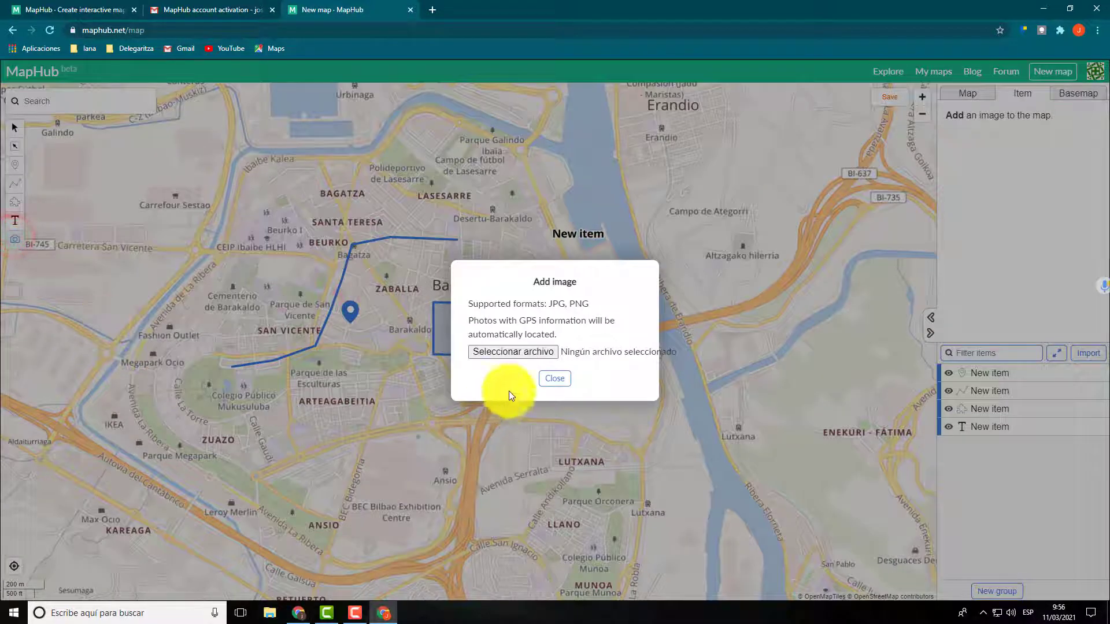
left_click(511, 351)
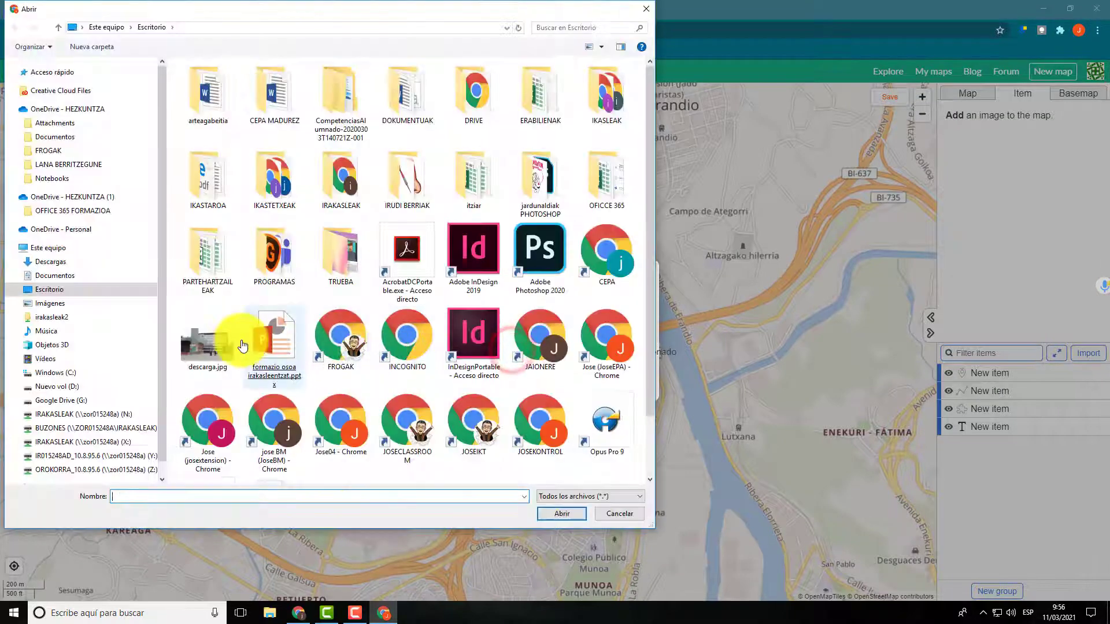
double_click(191, 340)
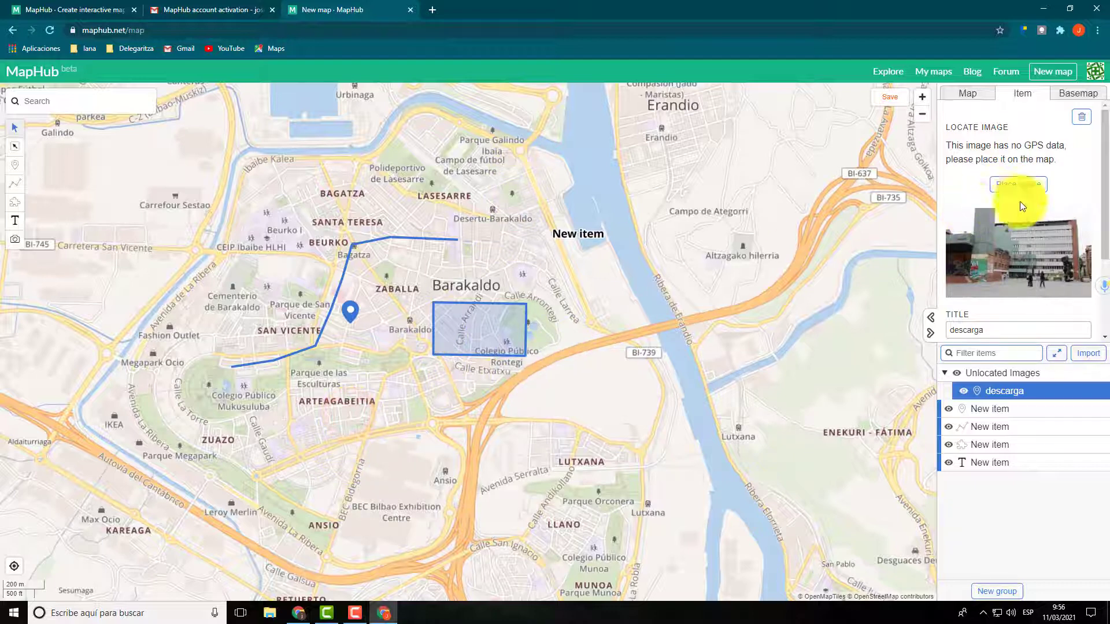
left_click(1018, 185)
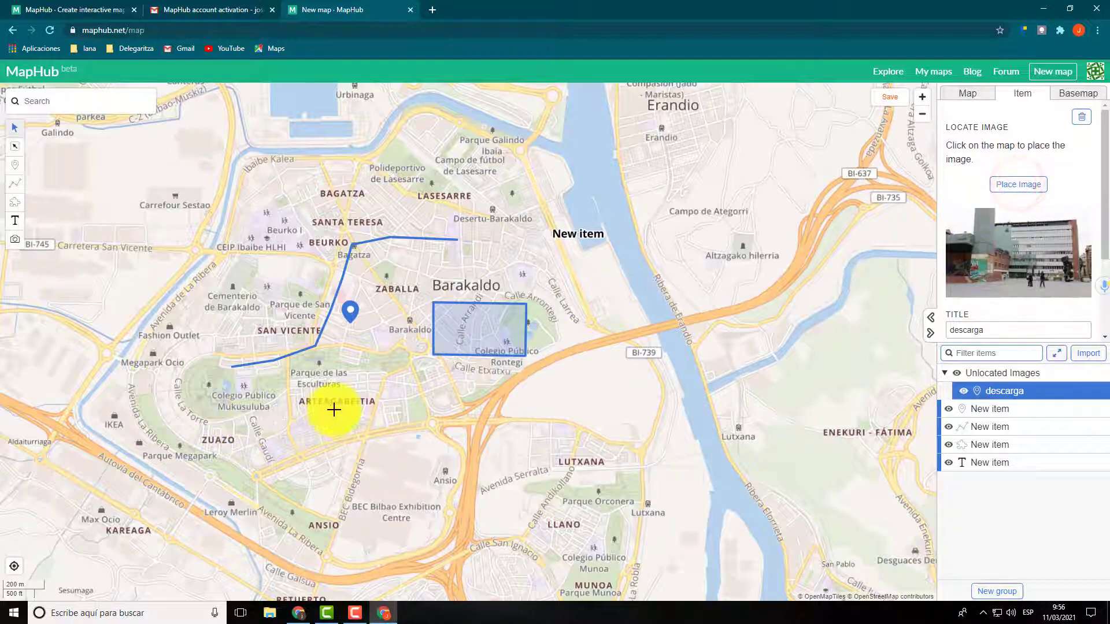
left_click(339, 407)
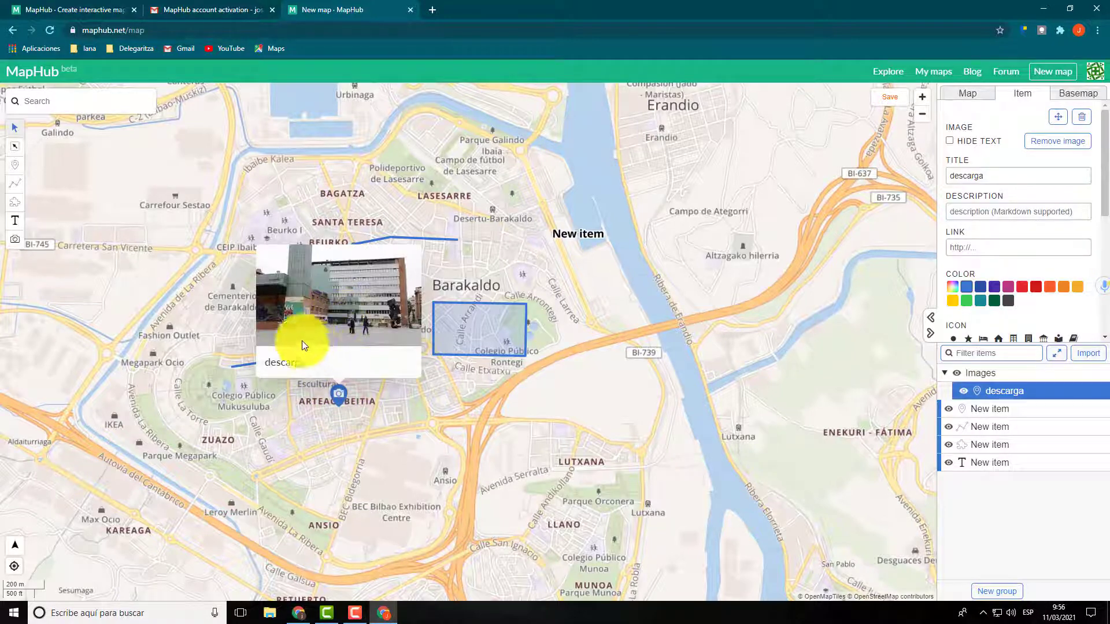
left_click(329, 429)
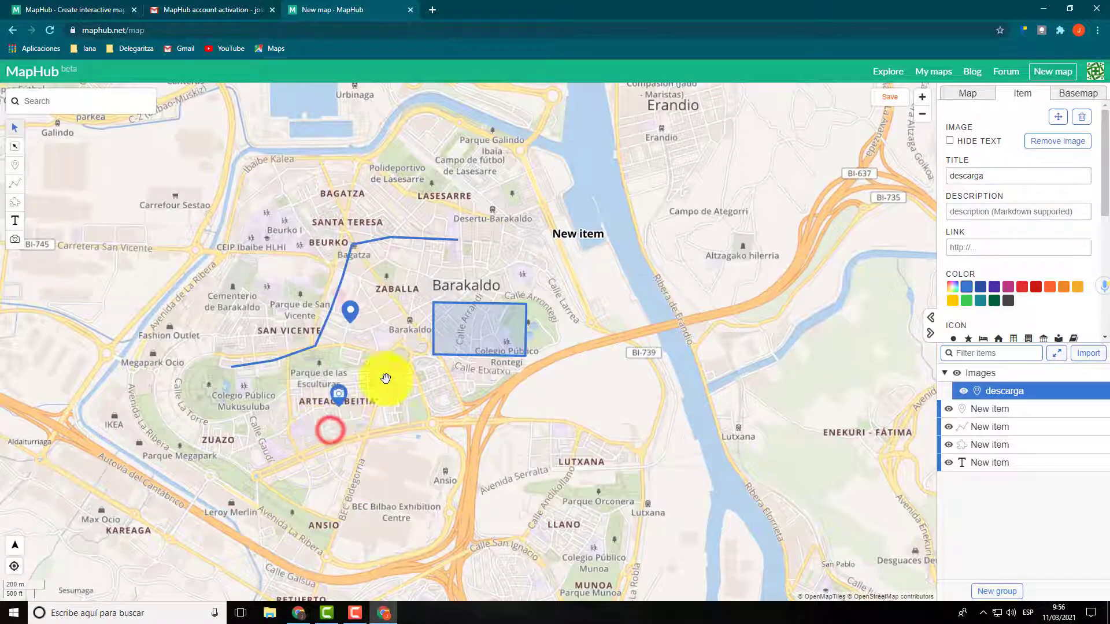
mouse_move(340, 403)
left_mouse_down()
mouse_move(384, 417)
mouse_move(345, 377)
left_mouse_up()
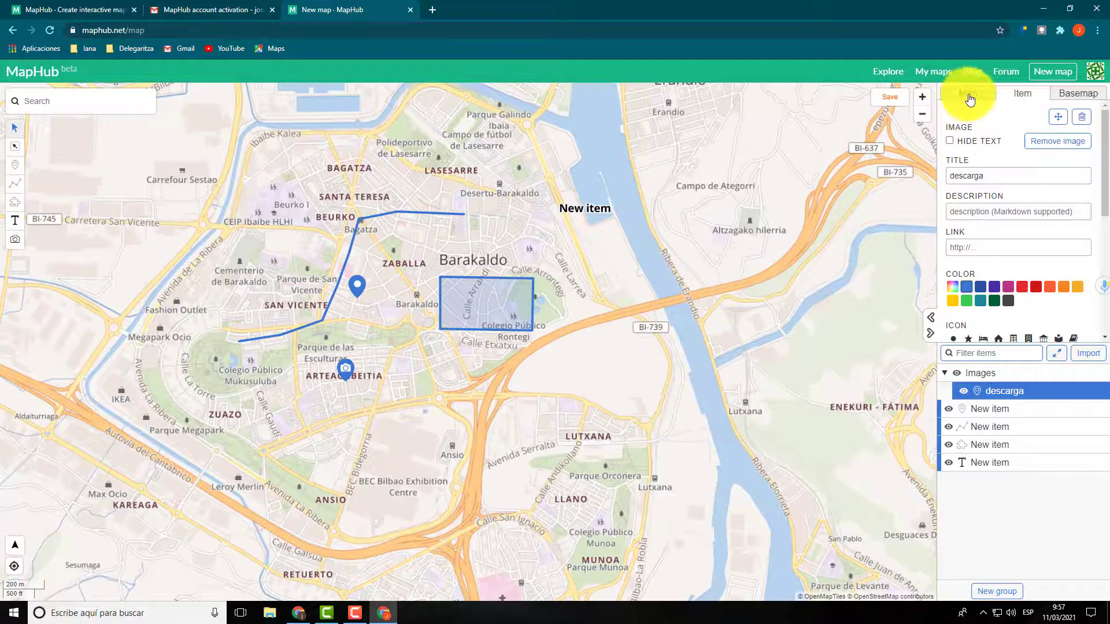
Step: Try the MapHub basemaps Streets, Outdoors, Light, Dark and Pirates on the map
left_click(1066, 98)
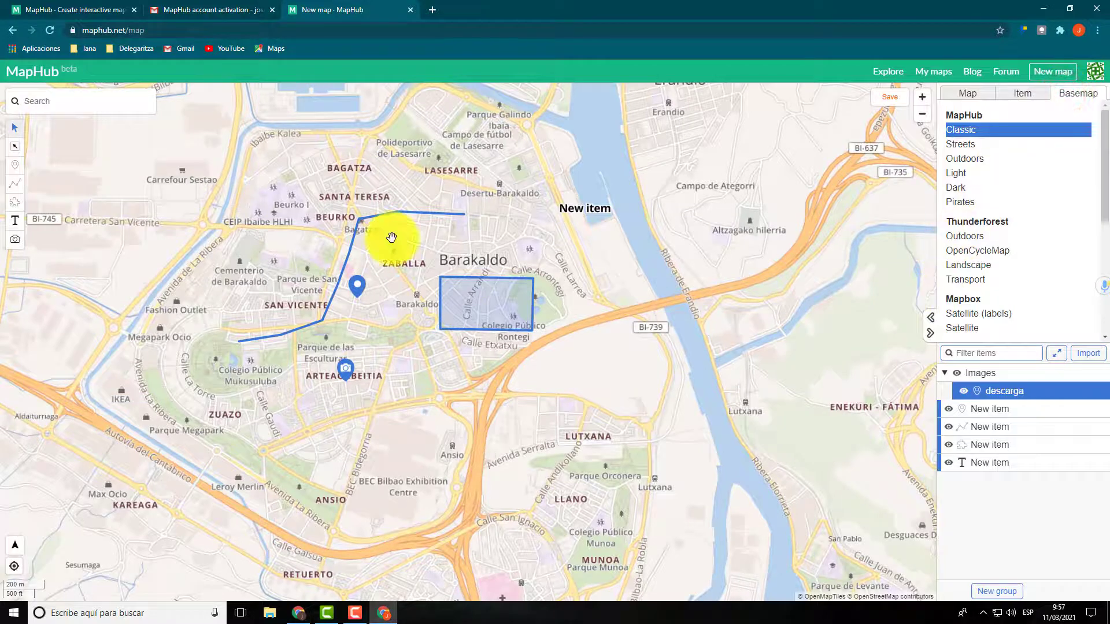
left_click(964, 147)
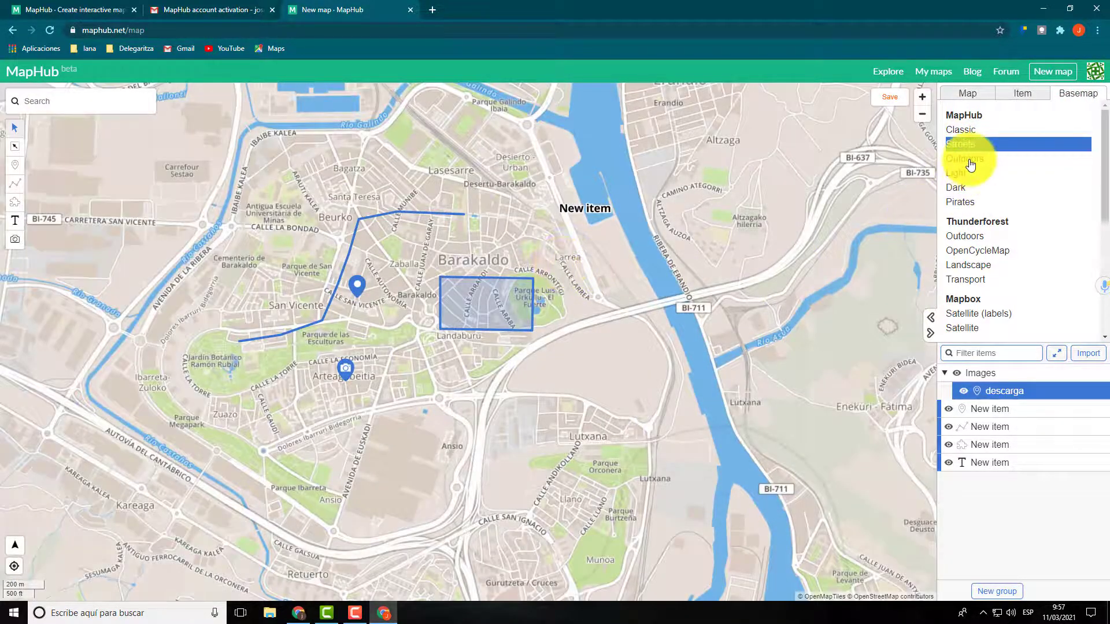
left_click(964, 158)
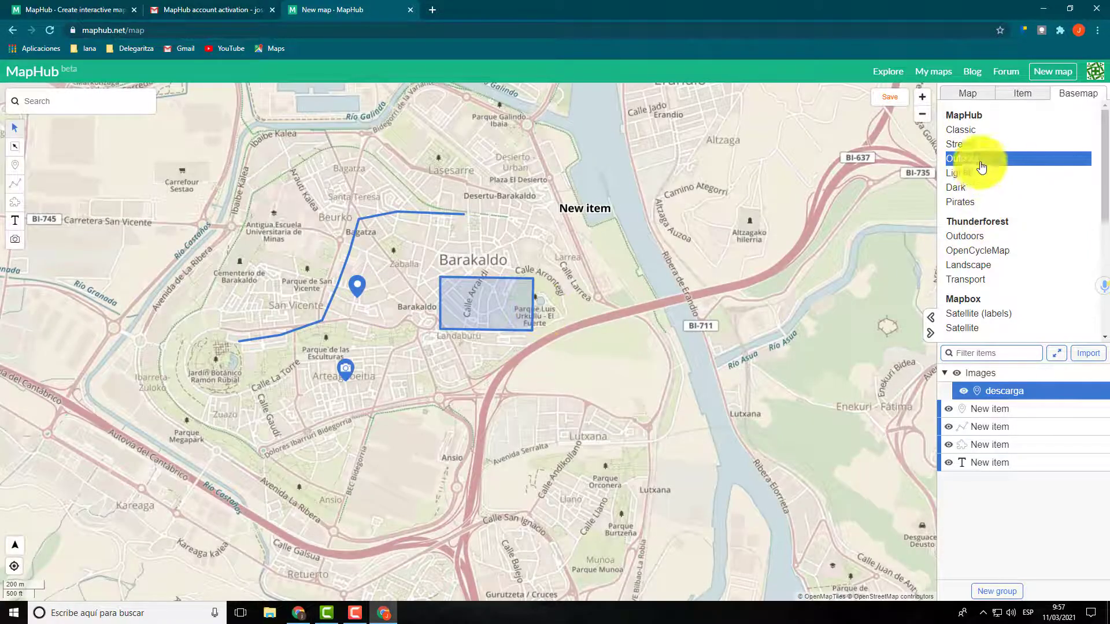
left_click(951, 176)
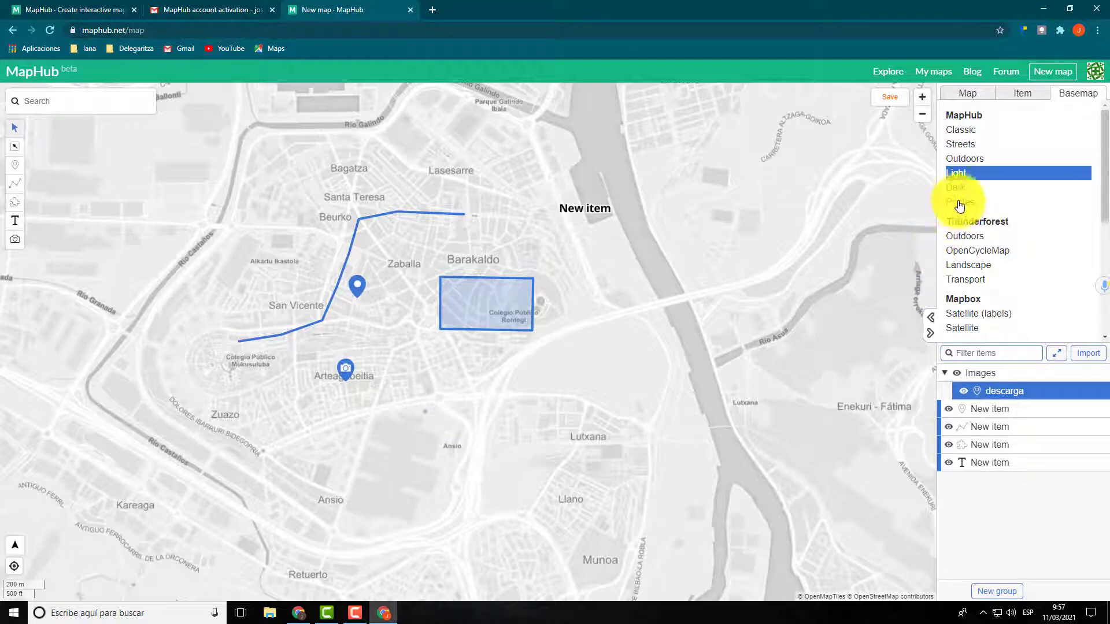
left_click(957, 188)
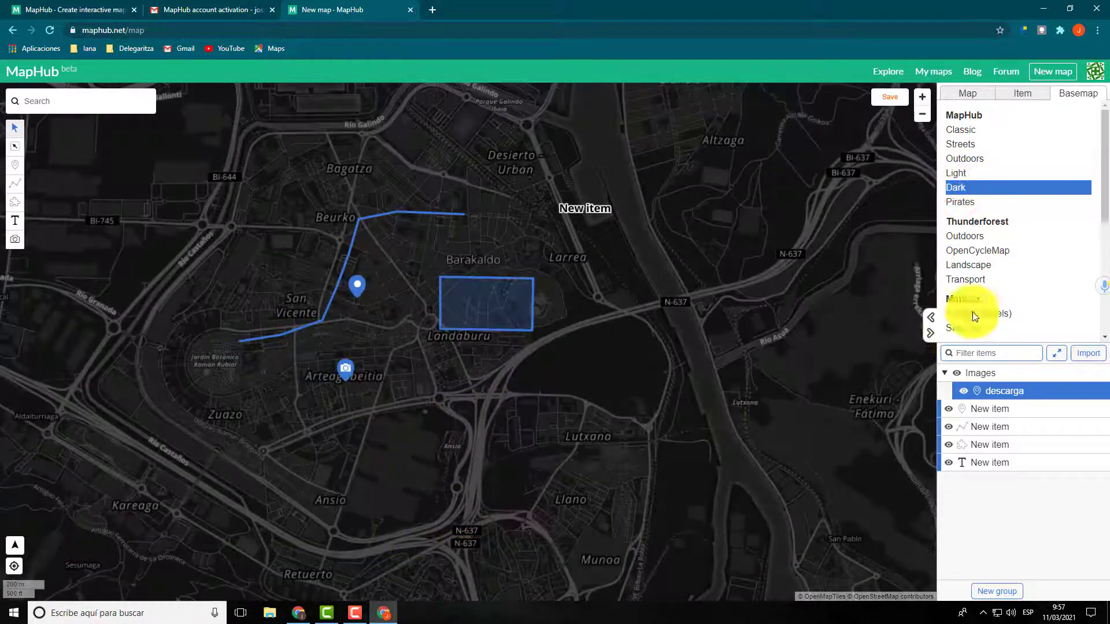
left_click(959, 202)
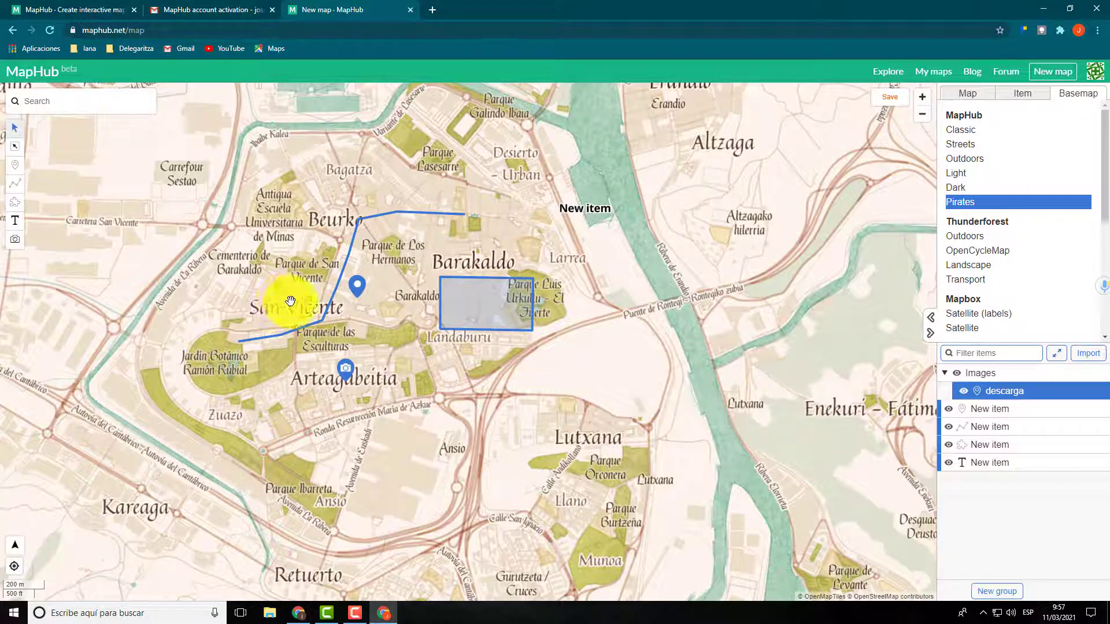
Step: Try the Thunderforest basemaps Outdoors, OpenCycleMap, Landscape and Transport on the map
left_click(975, 238)
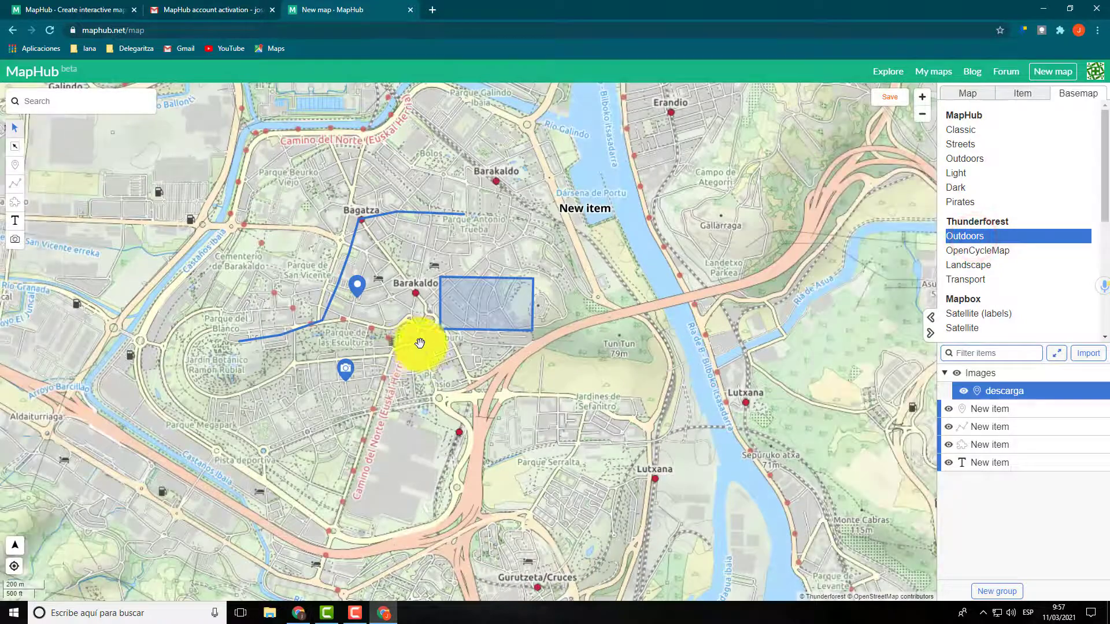
left_click(973, 250)
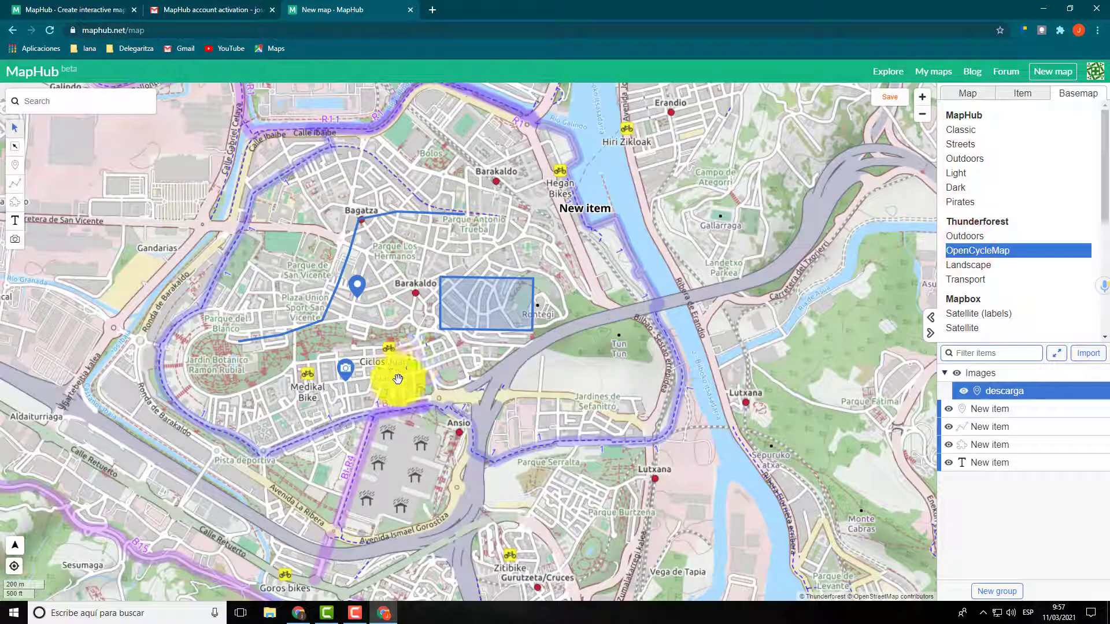
left_click(959, 265)
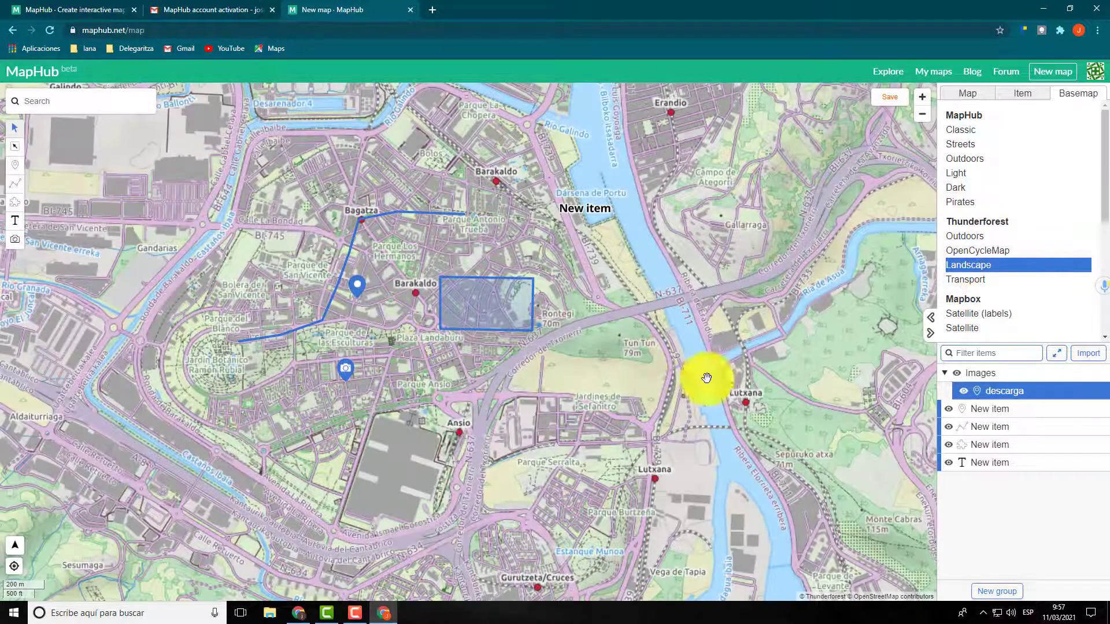
left_click(971, 280)
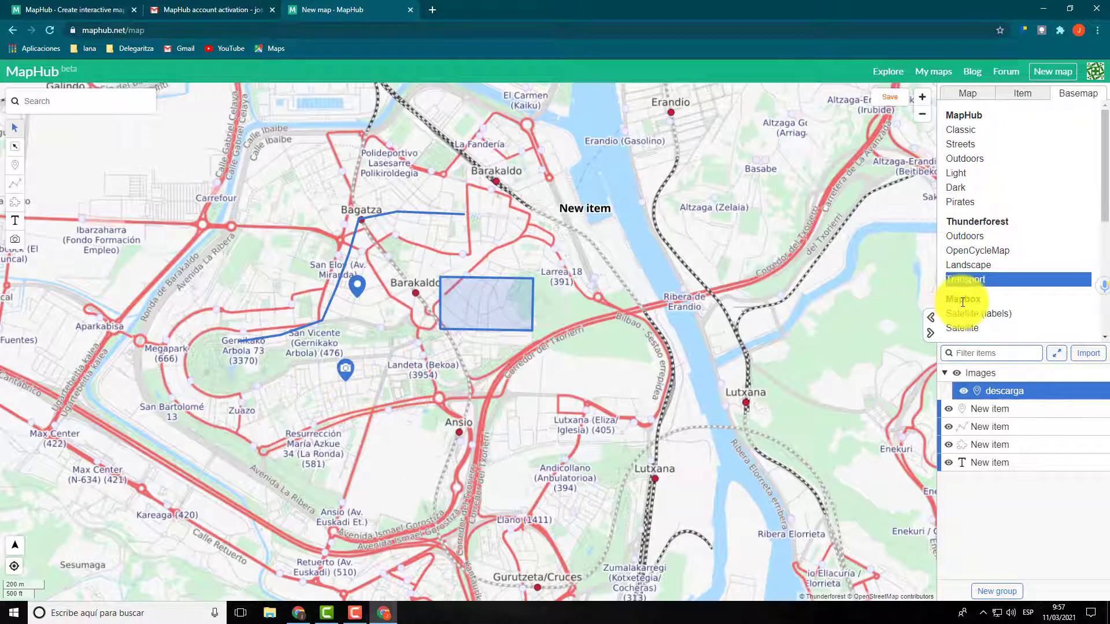
Step: Try the ESRI basemaps Satellite, Satellite Clear and World Street Map on the map
scroll(979, 298, "down", 1)
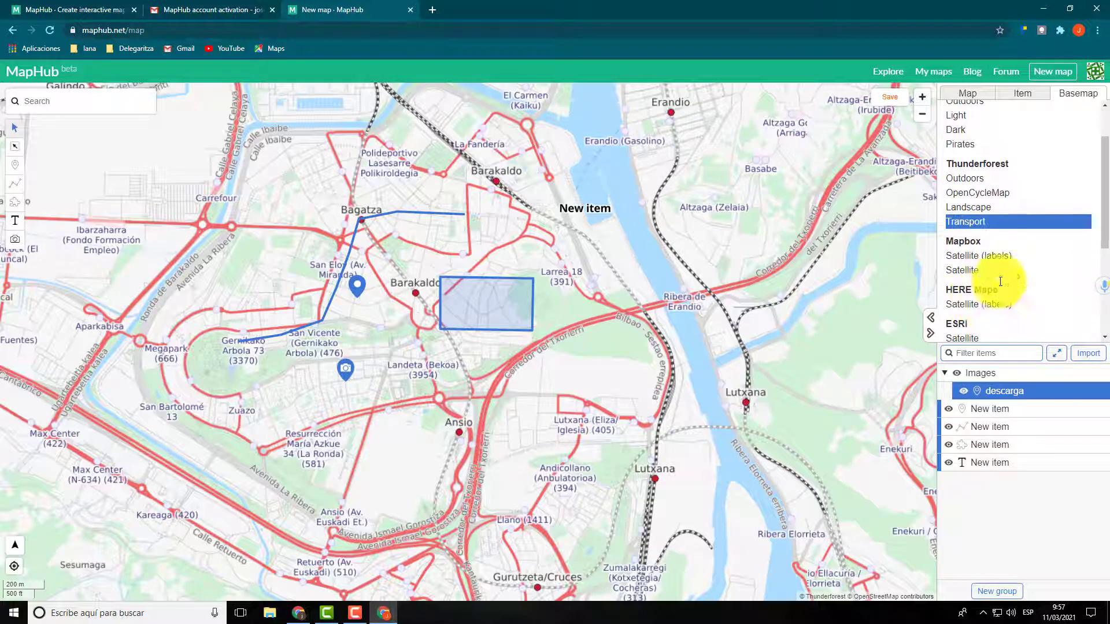
left_click_drag(1104, 191, 369, 299)
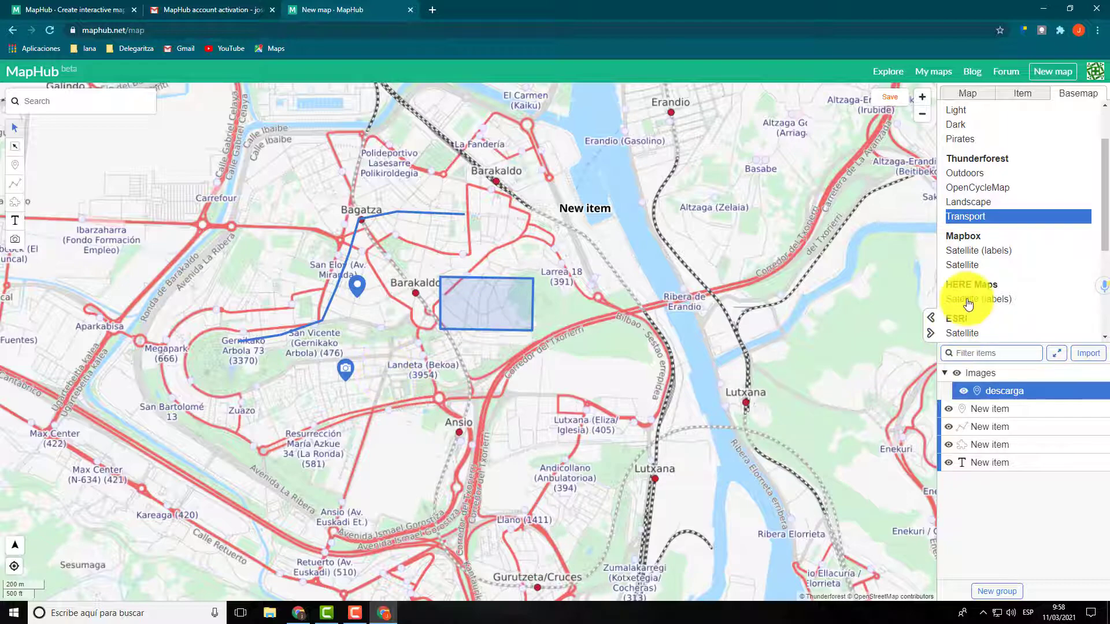
scroll(971, 309, "down", 1)
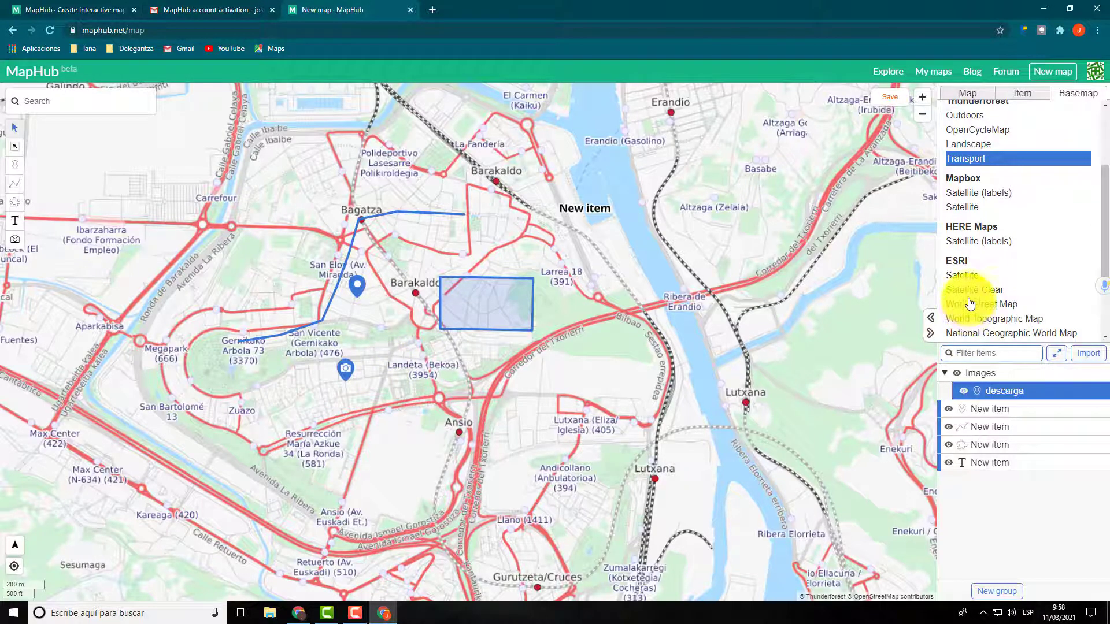
left_click(964, 277)
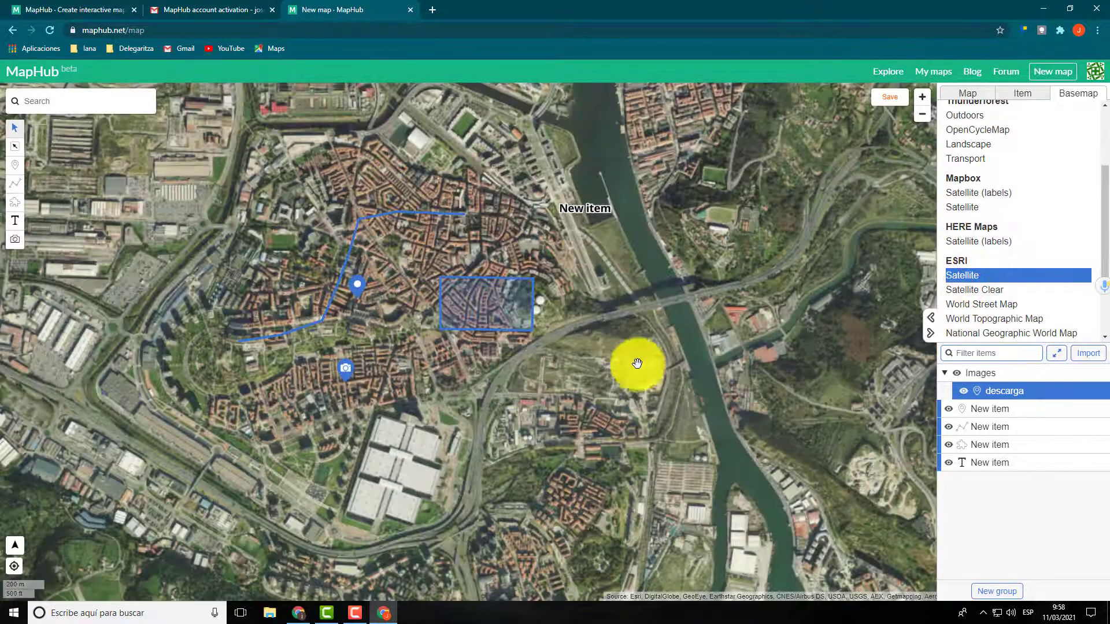
left_click(975, 290)
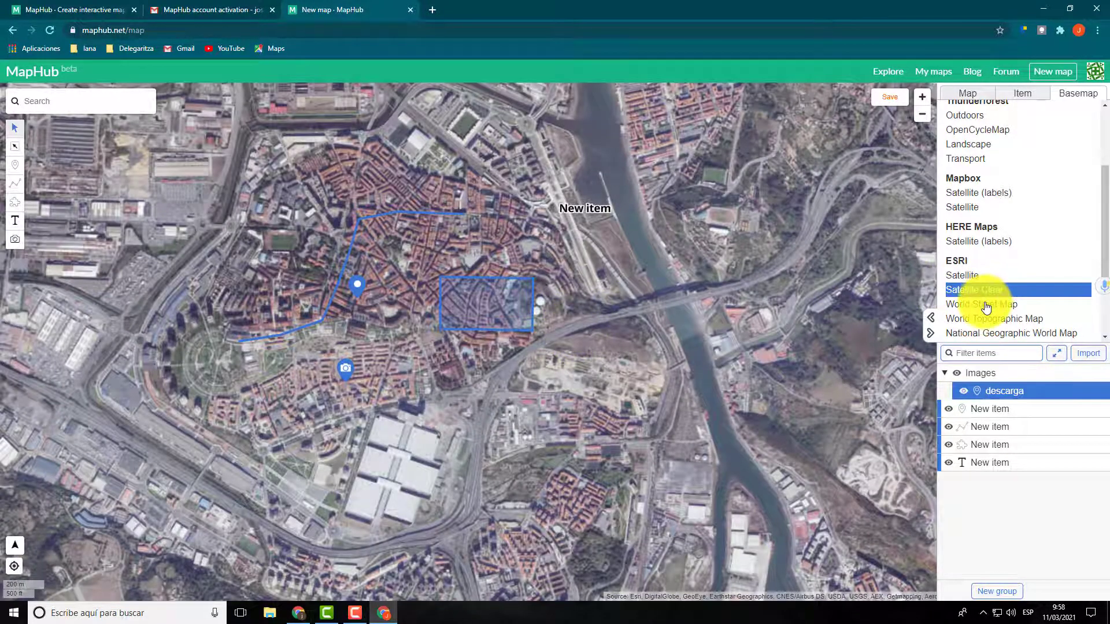
left_click(986, 304)
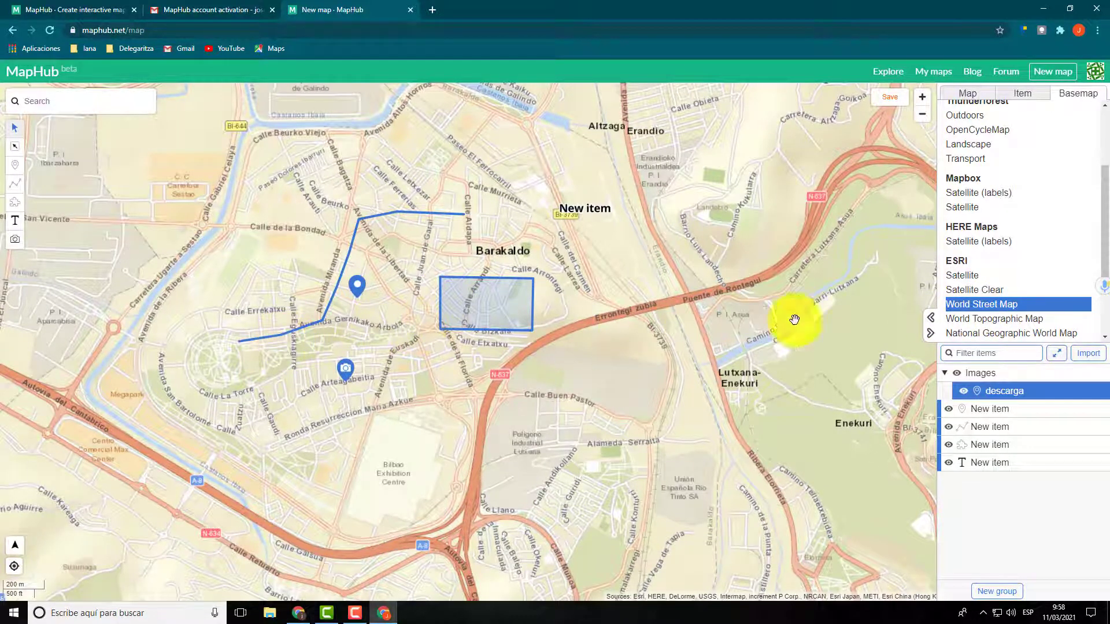
Step: Set the basemap back to MapHub Classic
left_click_drag(1105, 248, 1103, 167)
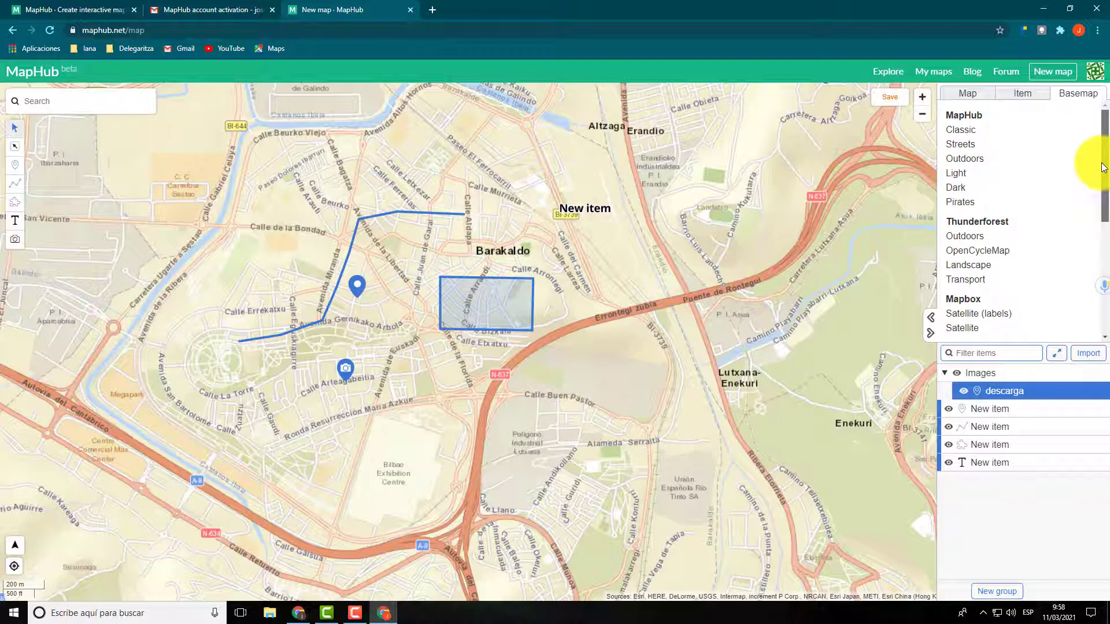
left_click(961, 130)
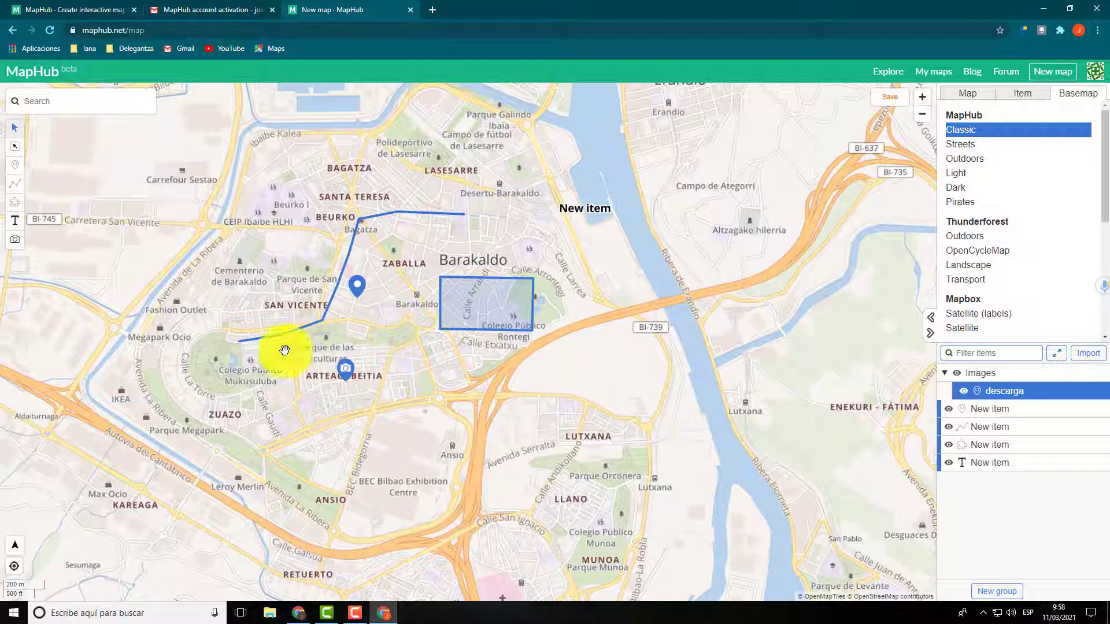
left_click_drag(373, 342, 426, 355)
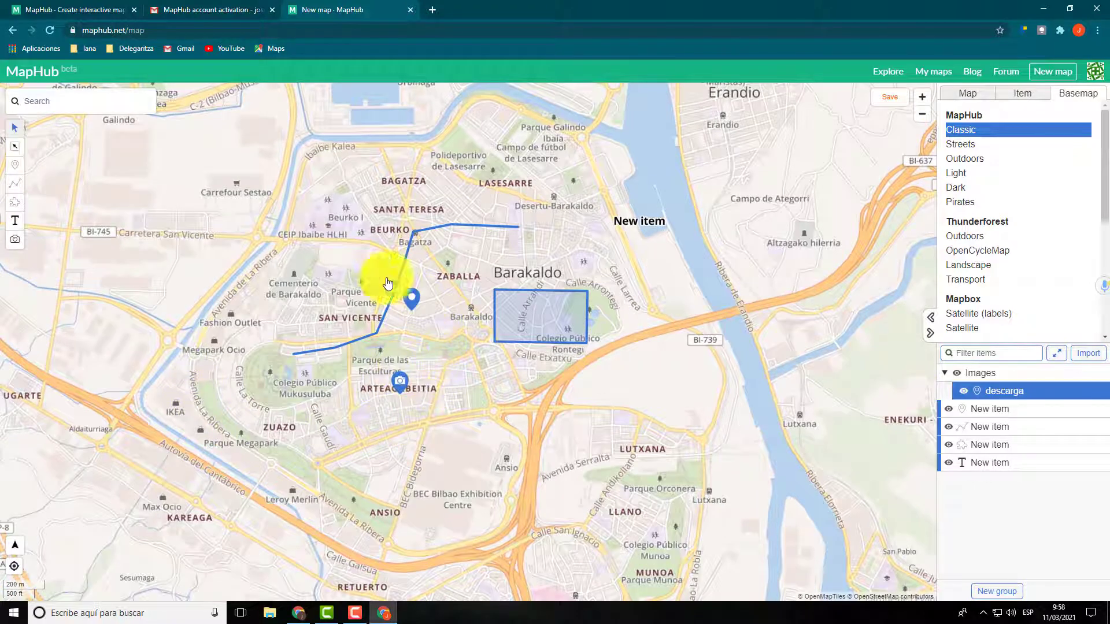